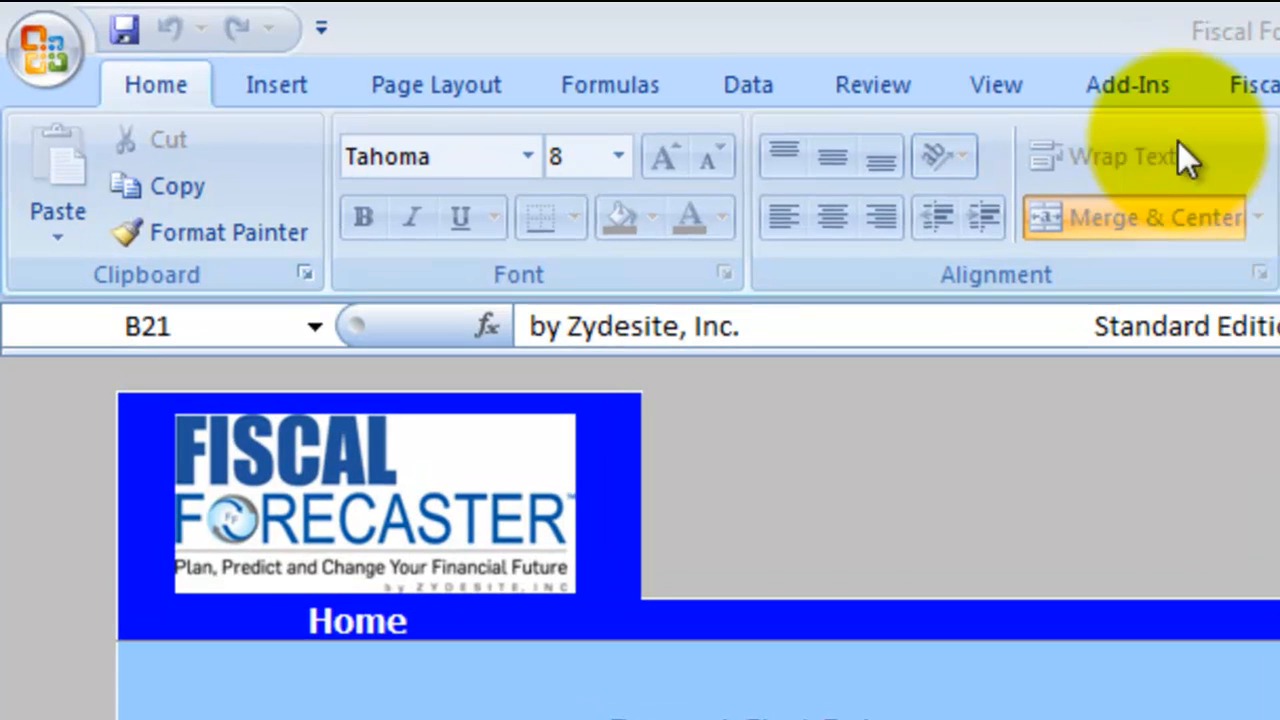
- Start the wizard for regular savings and investments and advance to its account entry page
click(990, 74)
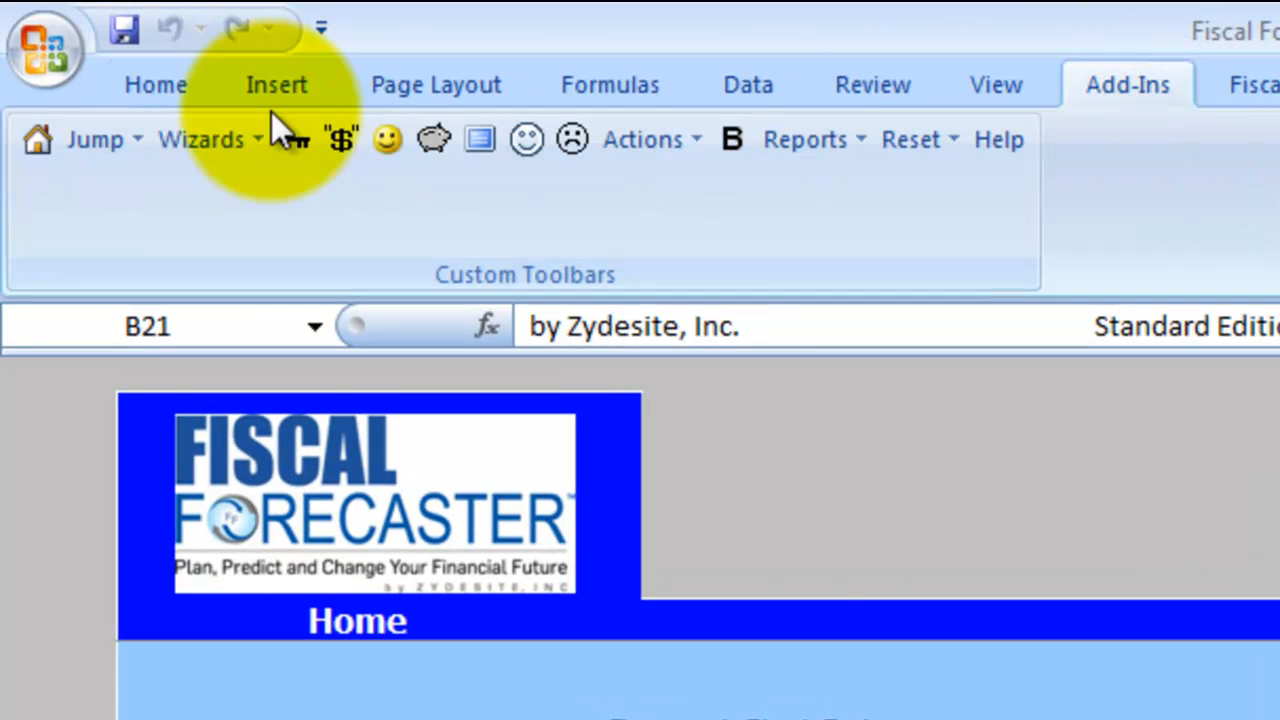
click(172, 143)
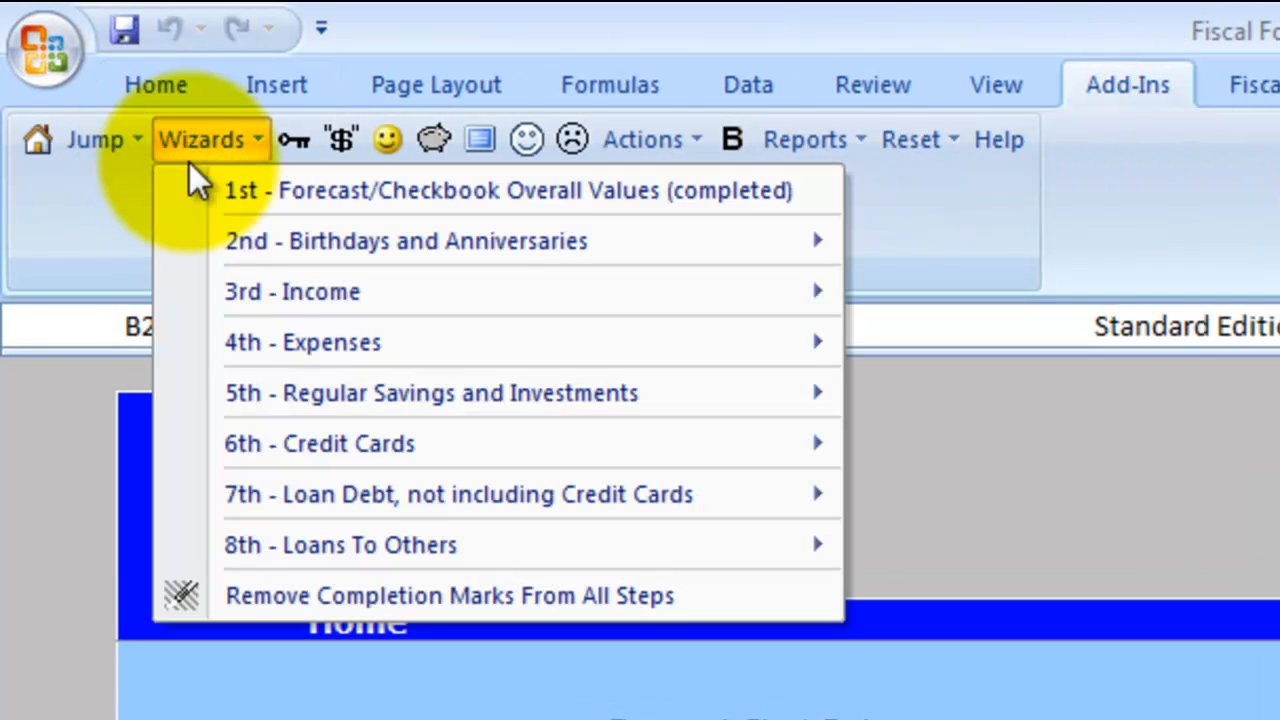
click(340, 392)
click(1000, 449)
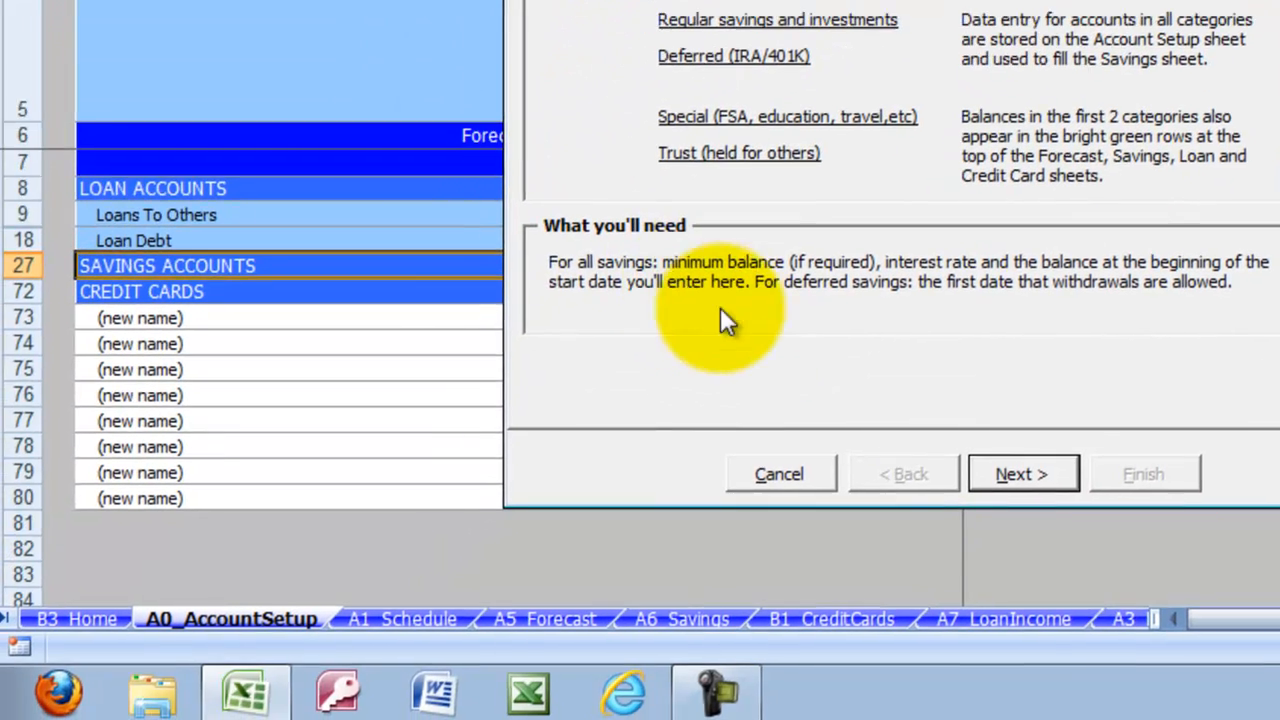
click(1056, 474)
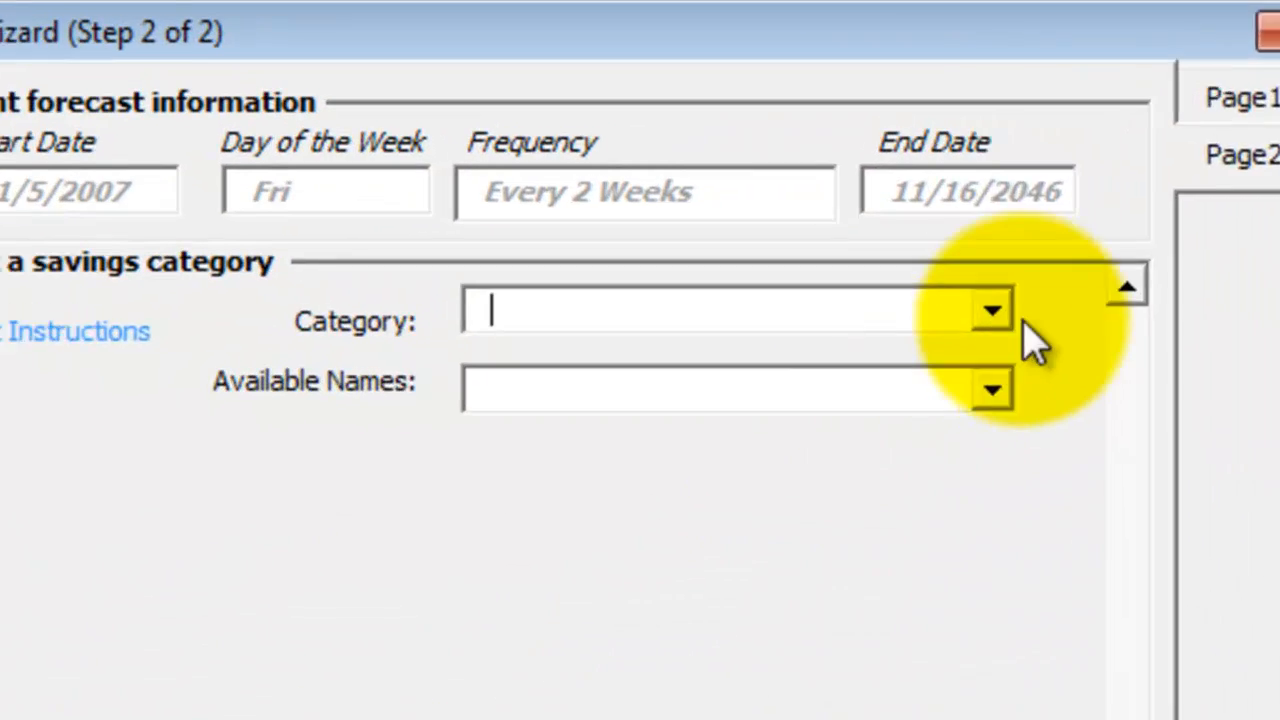
- Choose the 401K From Paycheck account in the Deferred - 401K, IRA category and add the owner's first name before "Paycheck" in its name
click(891, 115)
click(972, 402)
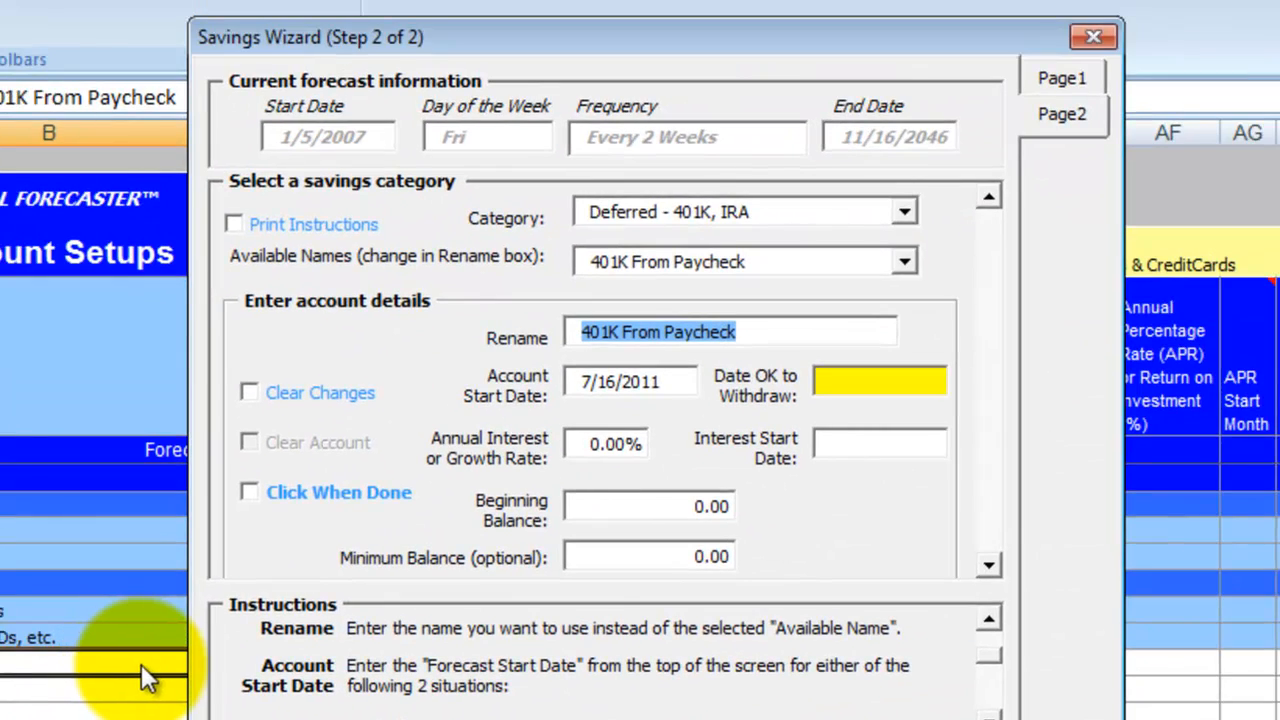
click(671, 336)
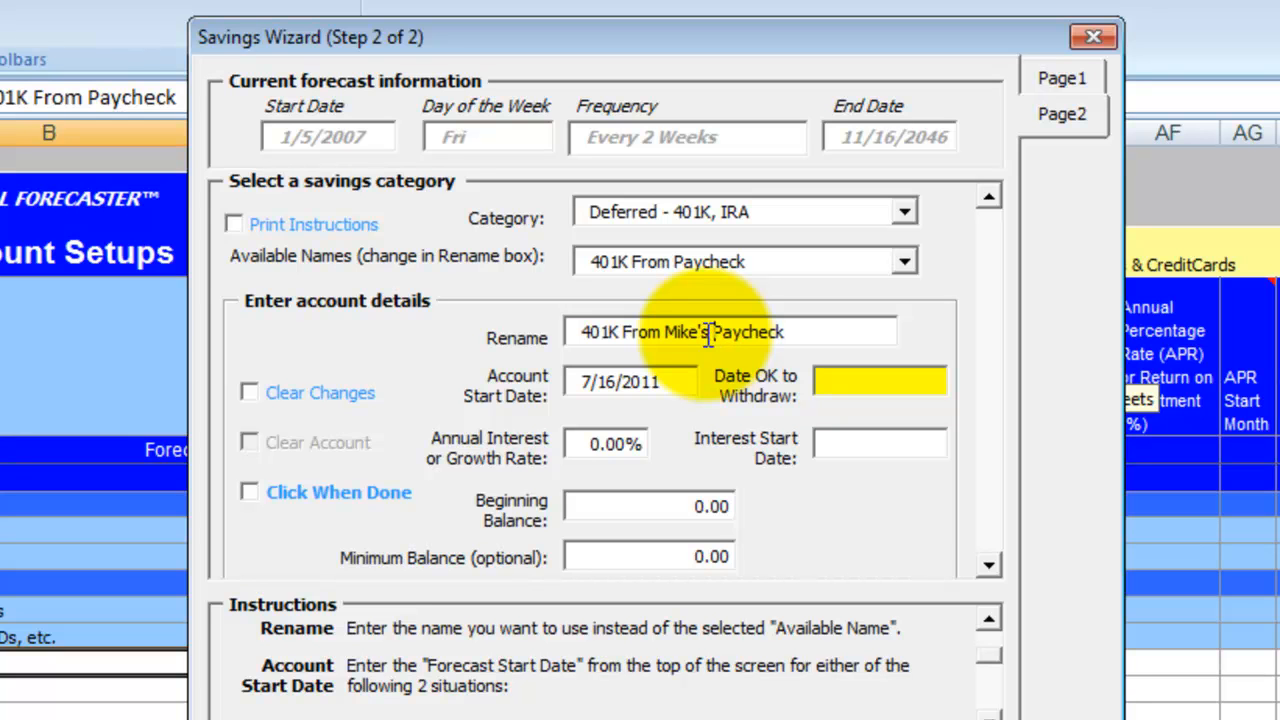
key(Tab)
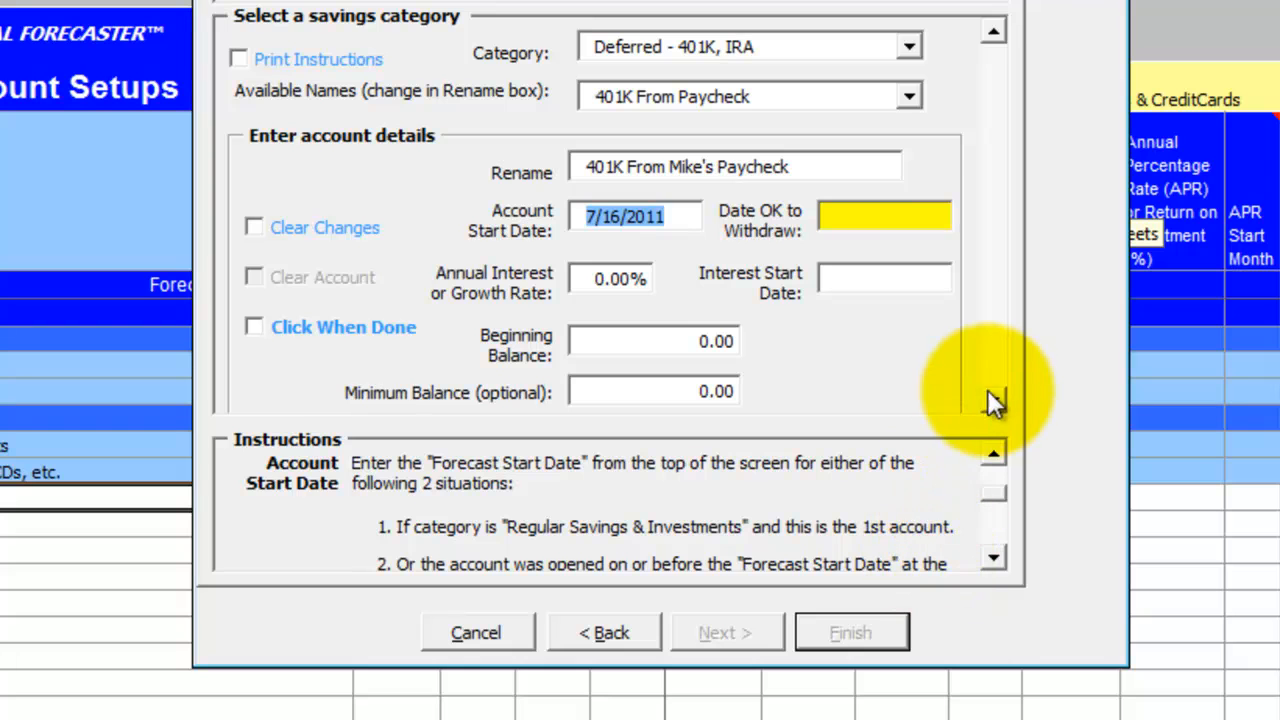
- Enter account start date 1/5/2007, withdrawal date 8/15/2017, 4% annual growth, interest start date 1/5/2007 and beginning balance 12,782.00
text(1/5/2007)
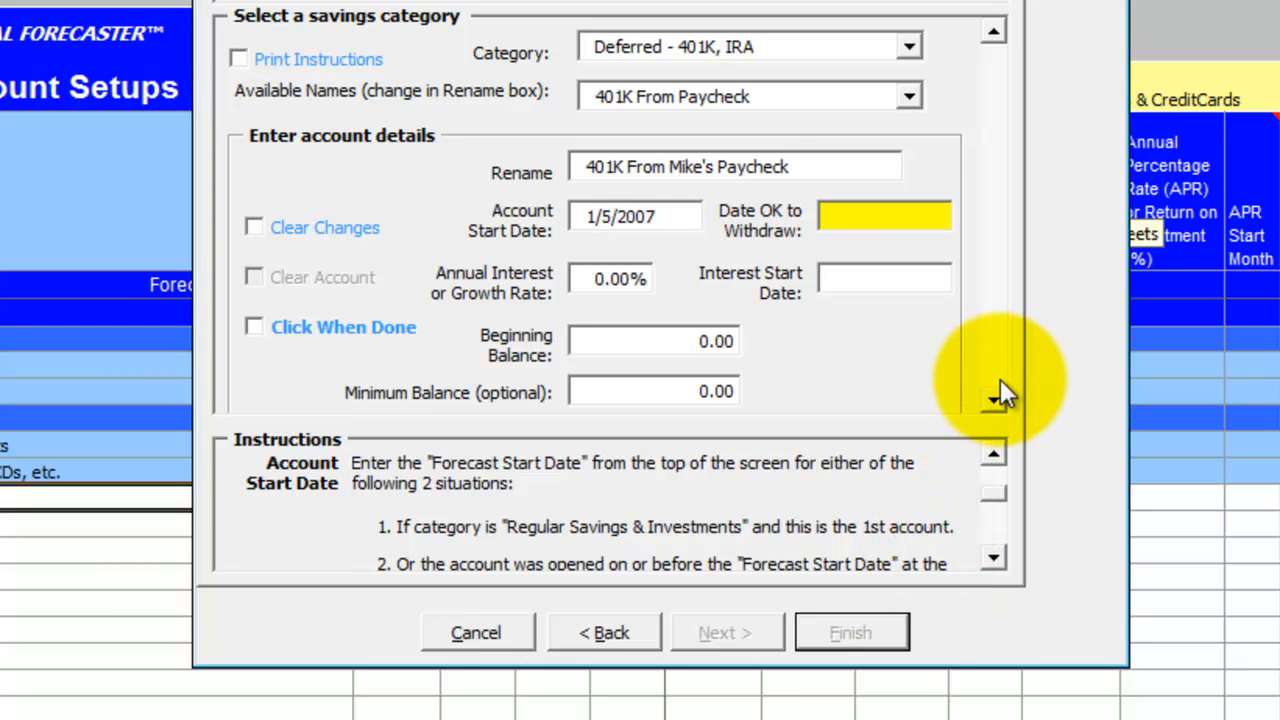
key(Tab)
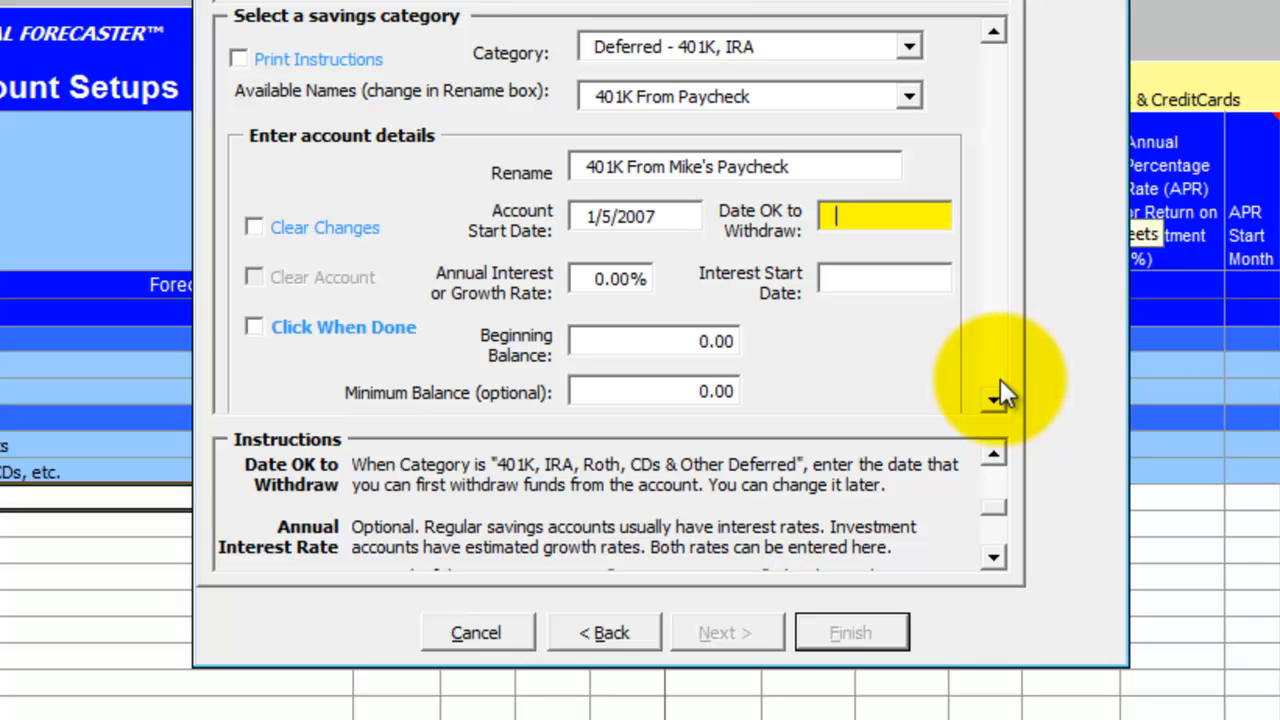
text(/15/2017)
key(Tab)
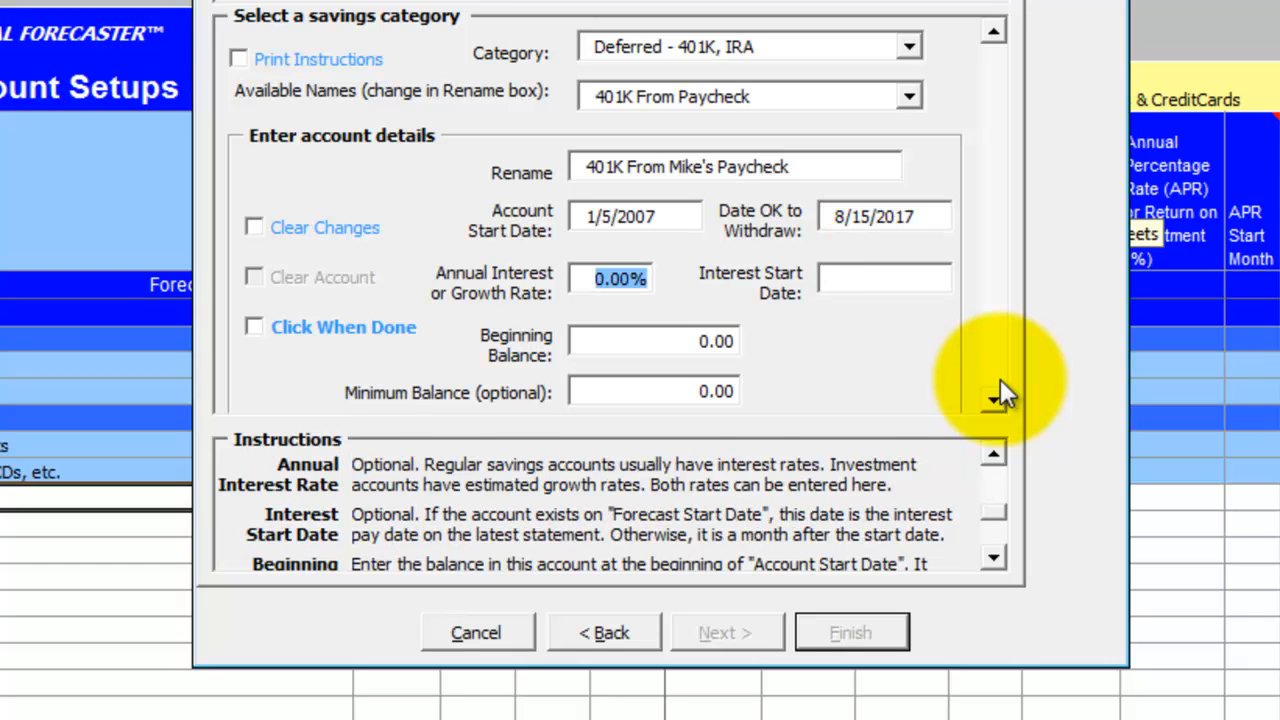
text(4)
key(Tab)
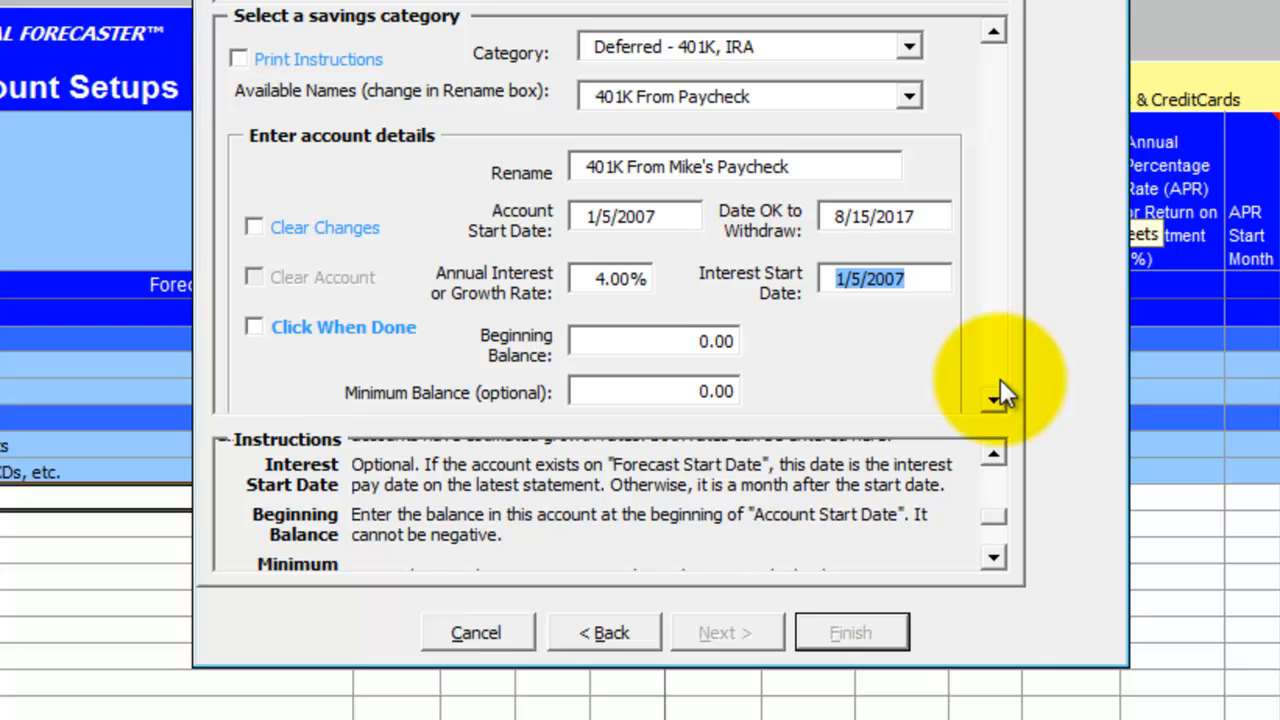
key(Tab)
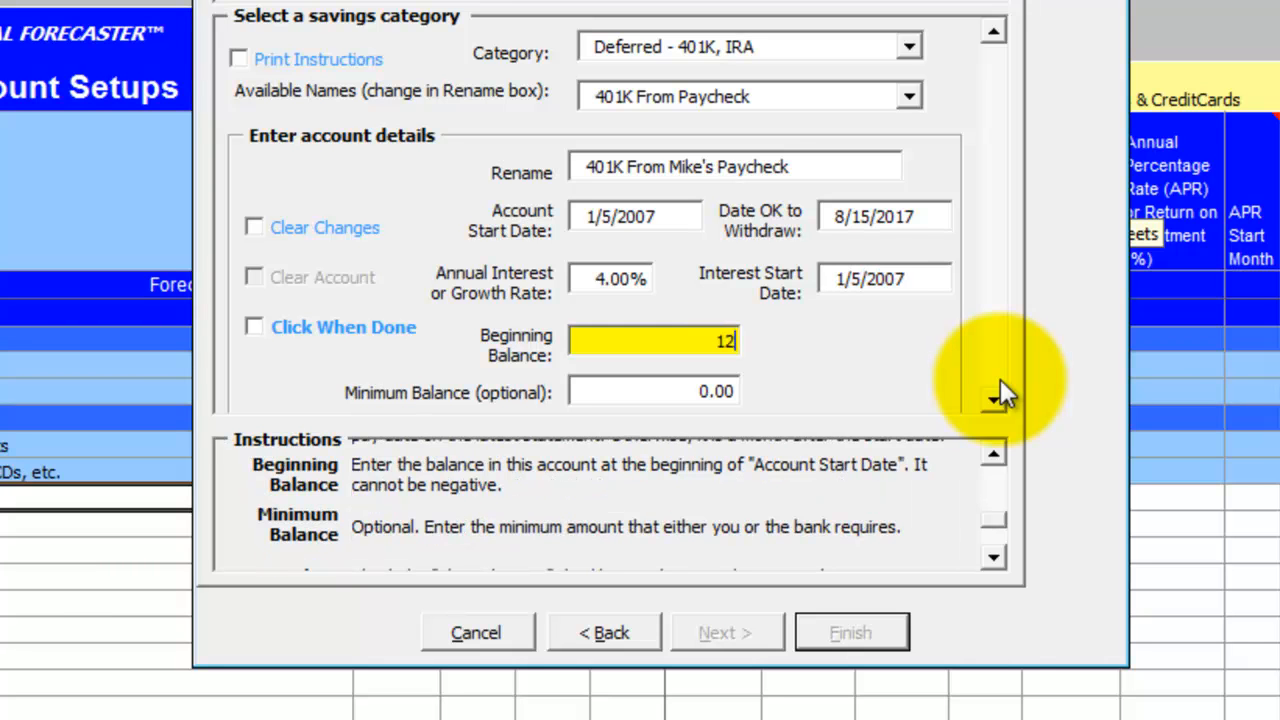
key(Tab)
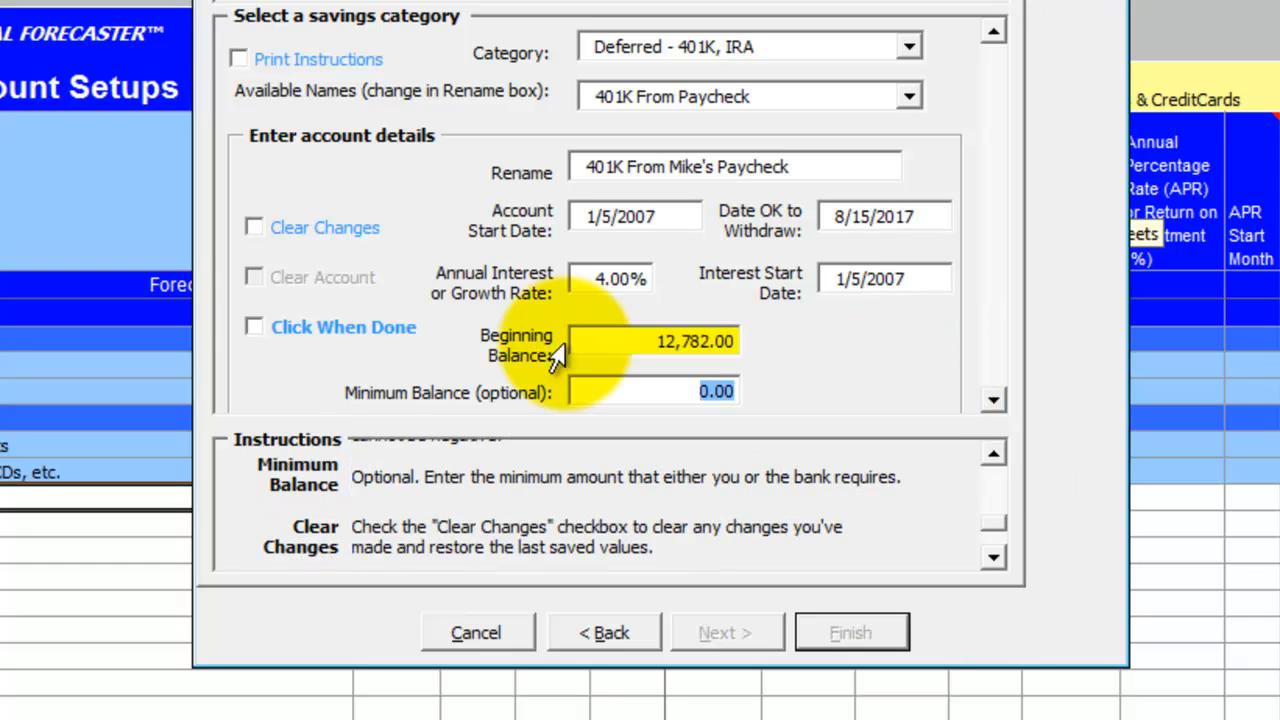
- Check the 401K entry for errors, save it, and choose to add another savings account
click(258, 326)
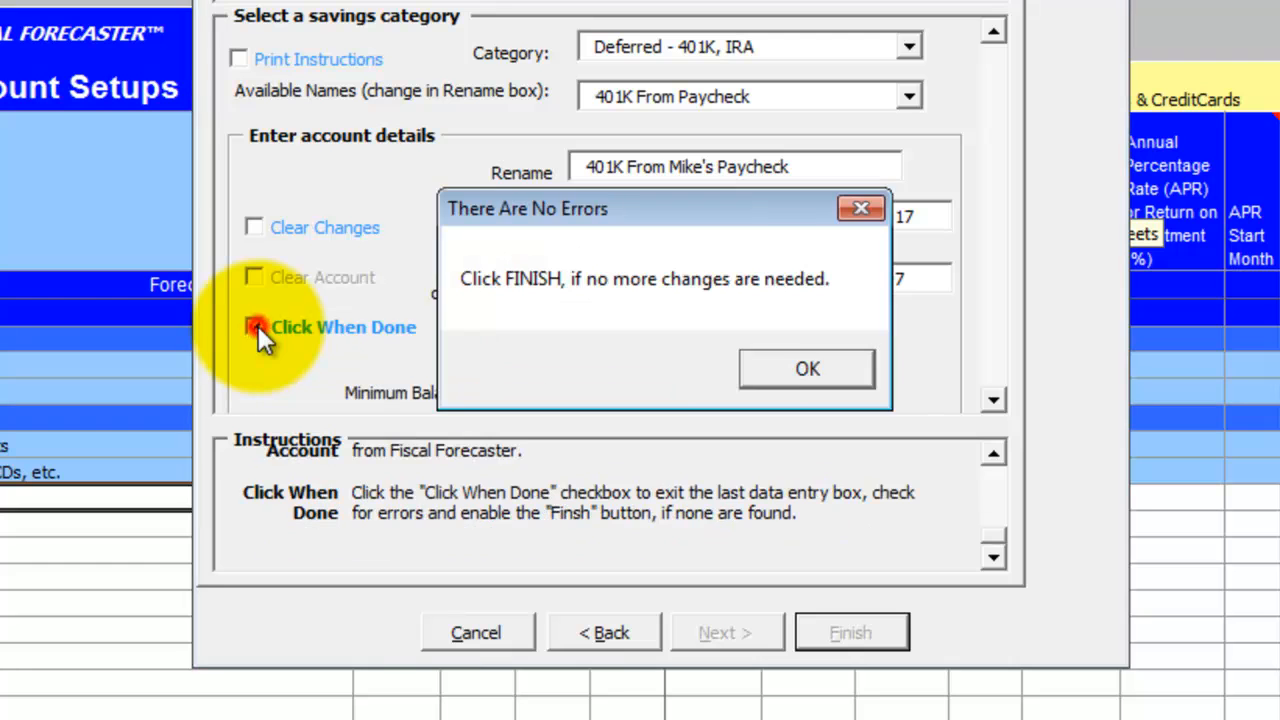
click(777, 366)
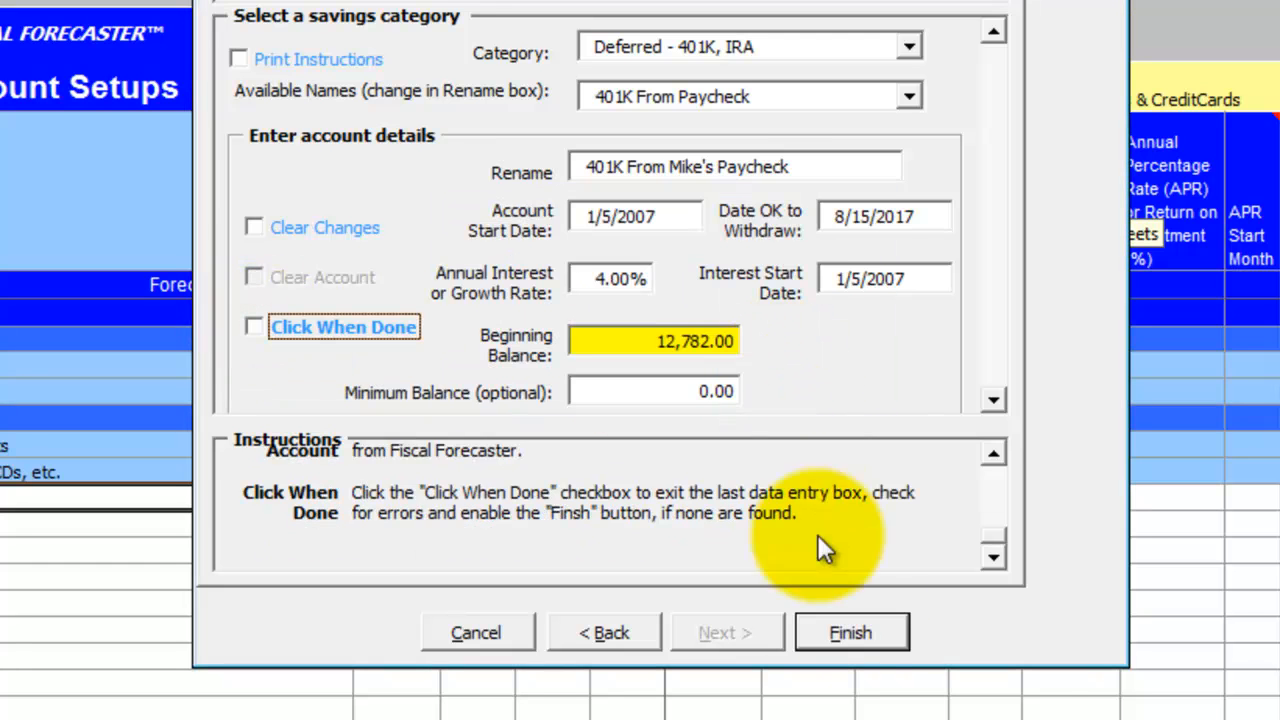
click(891, 633)
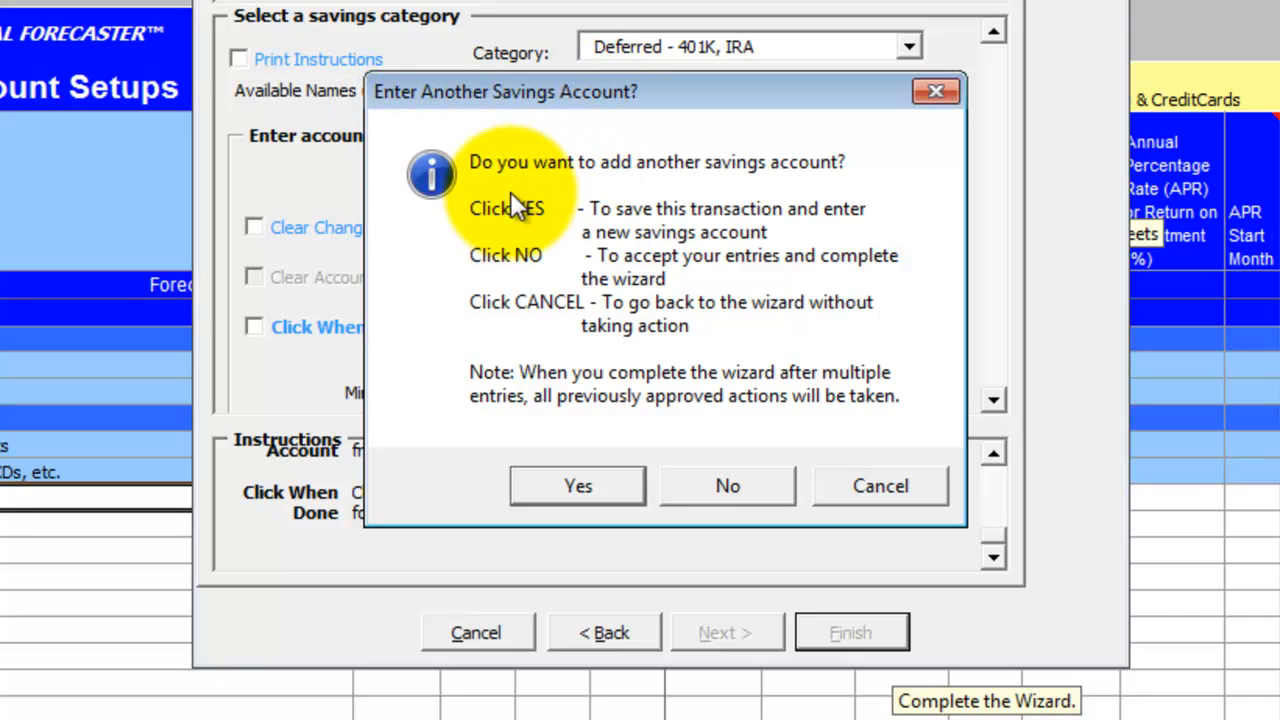
click(585, 486)
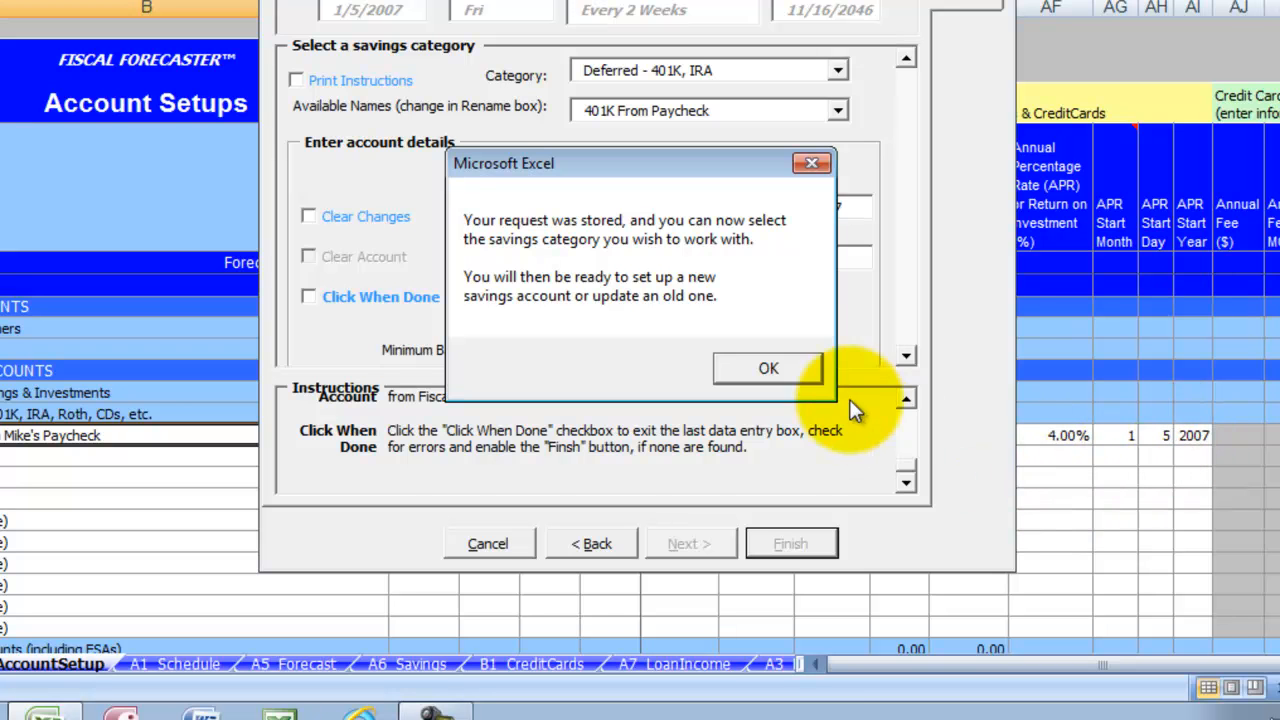
click(791, 377)
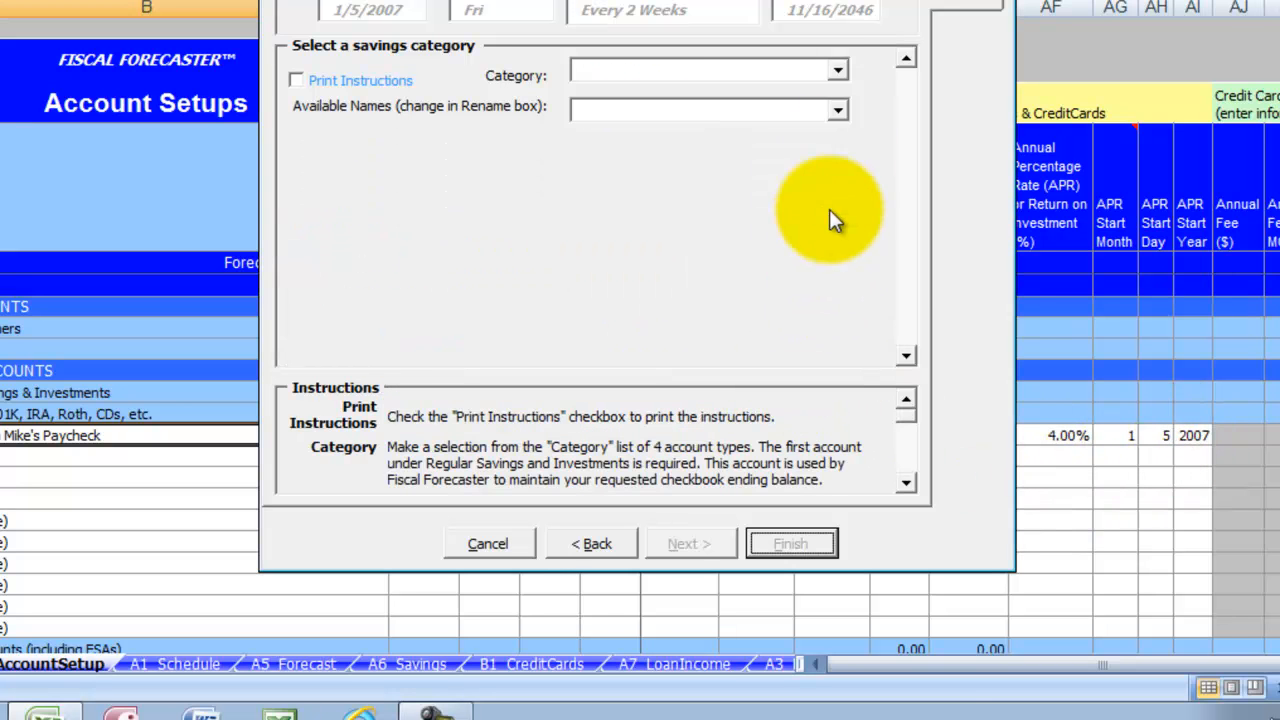
- Set up the FSA From Paycheck account in the Special category, adding the owner's first name to its name and start date 1/5/2007
click(837, 70)
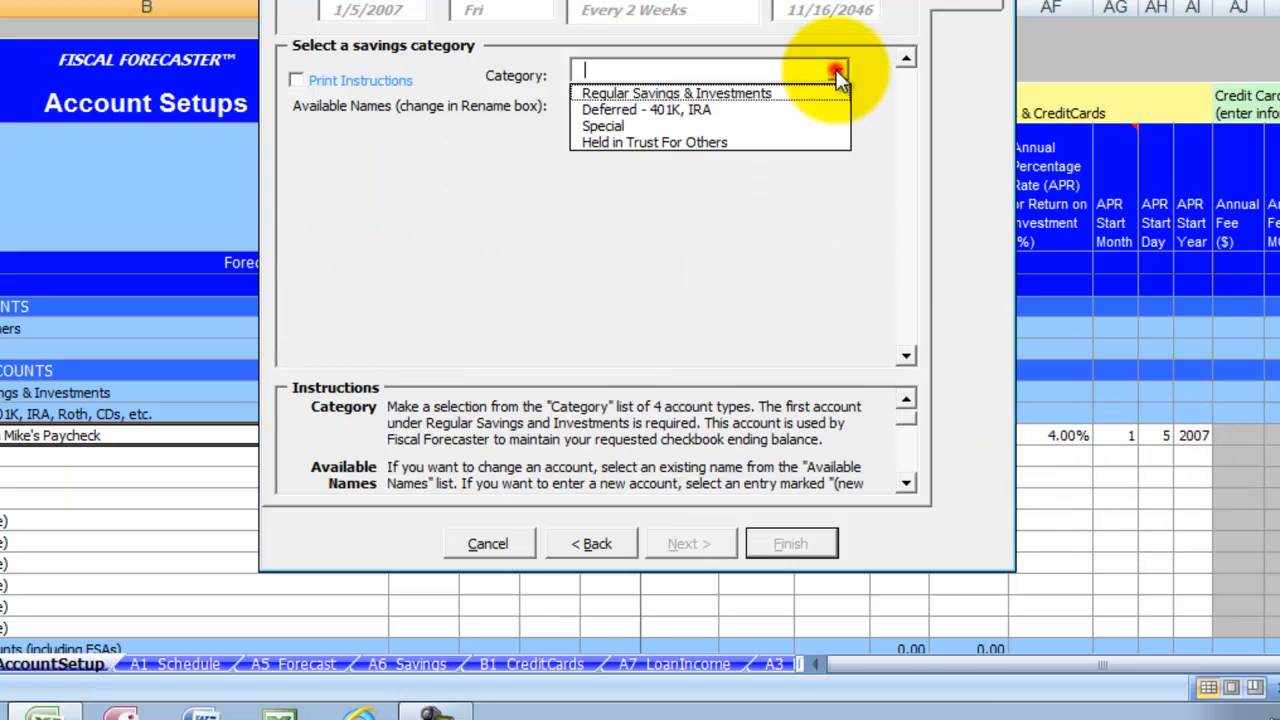
click(812, 126)
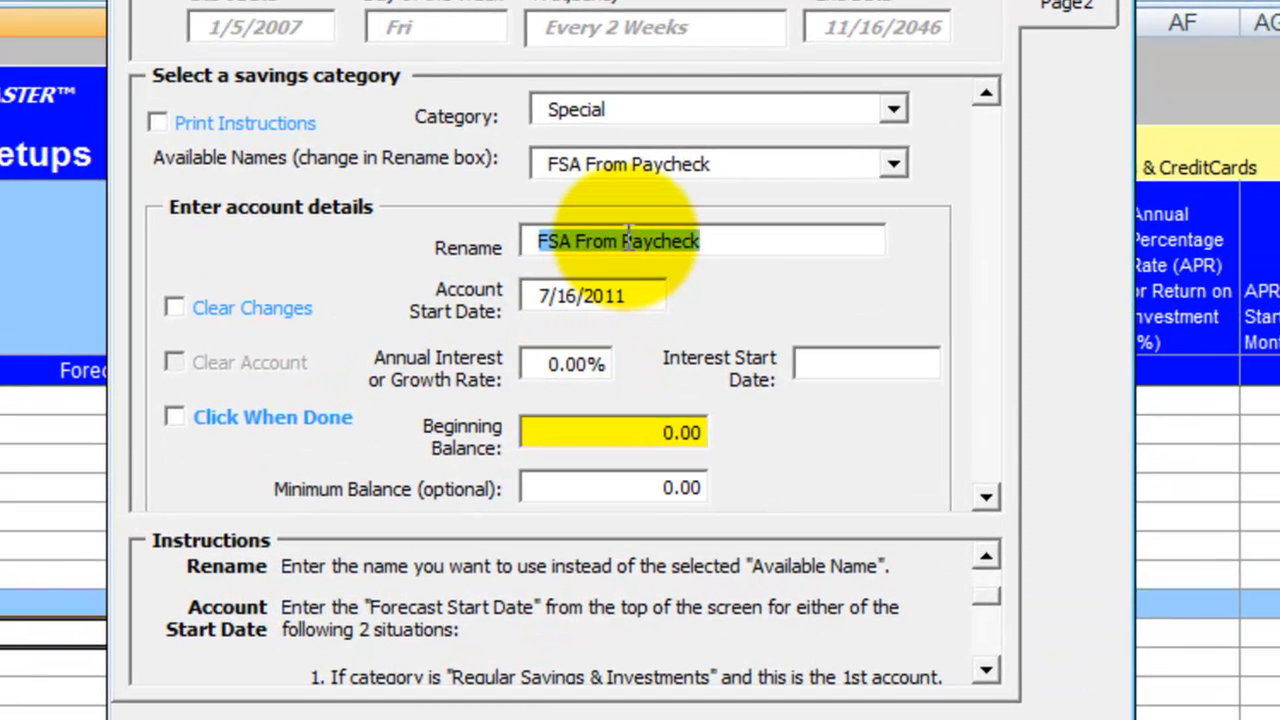
click(712, 214)
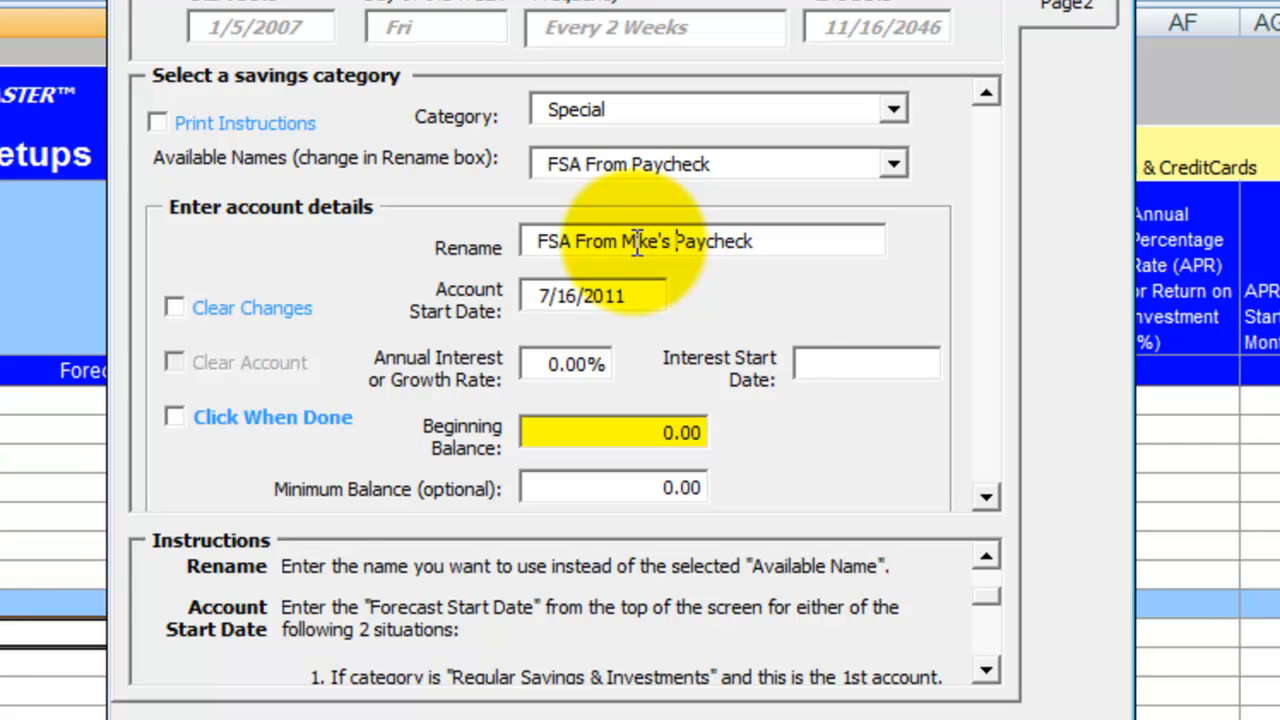
key(Tab)
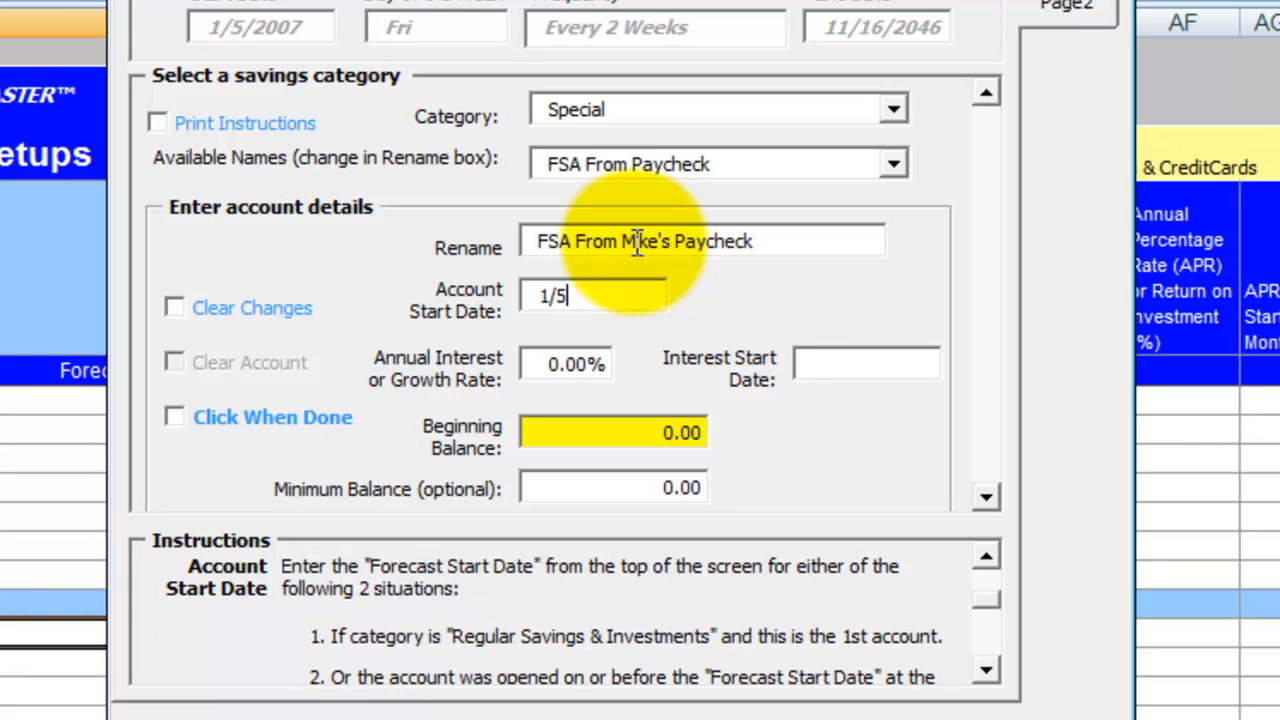
key(Tab)
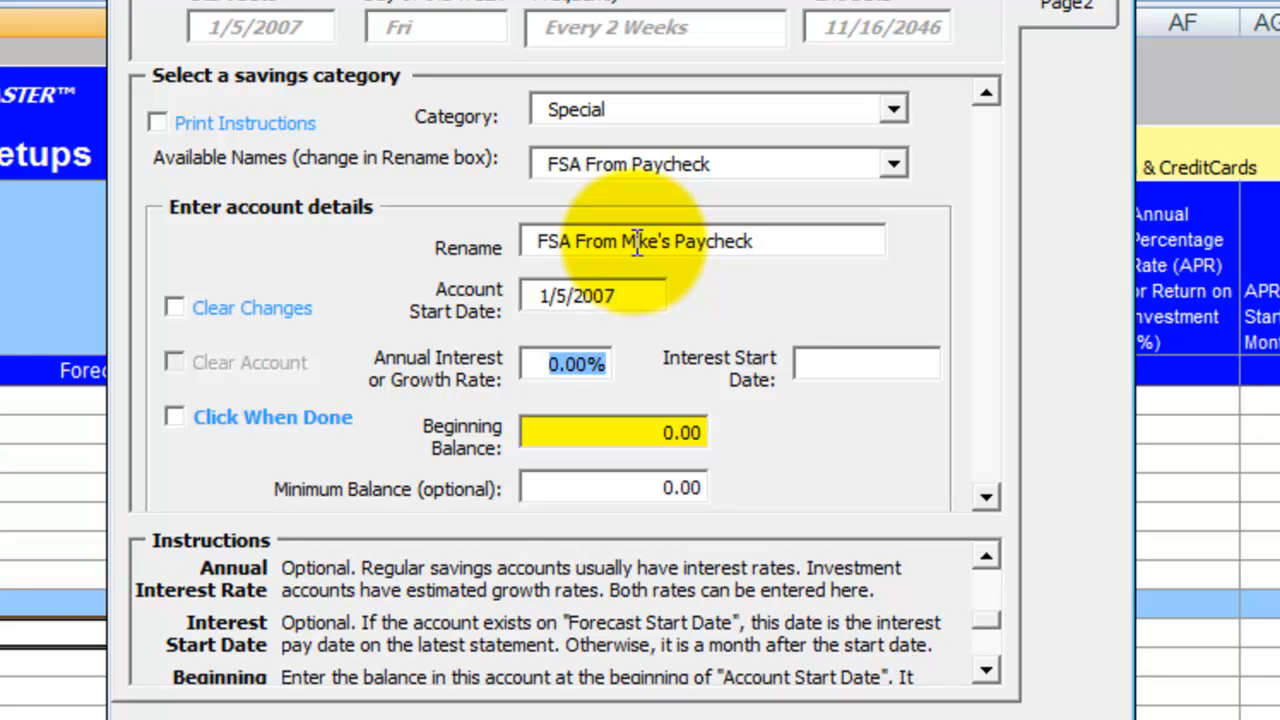
- Check the FSA entry for errors and complete the wizard without adding another savings account
click(175, 417)
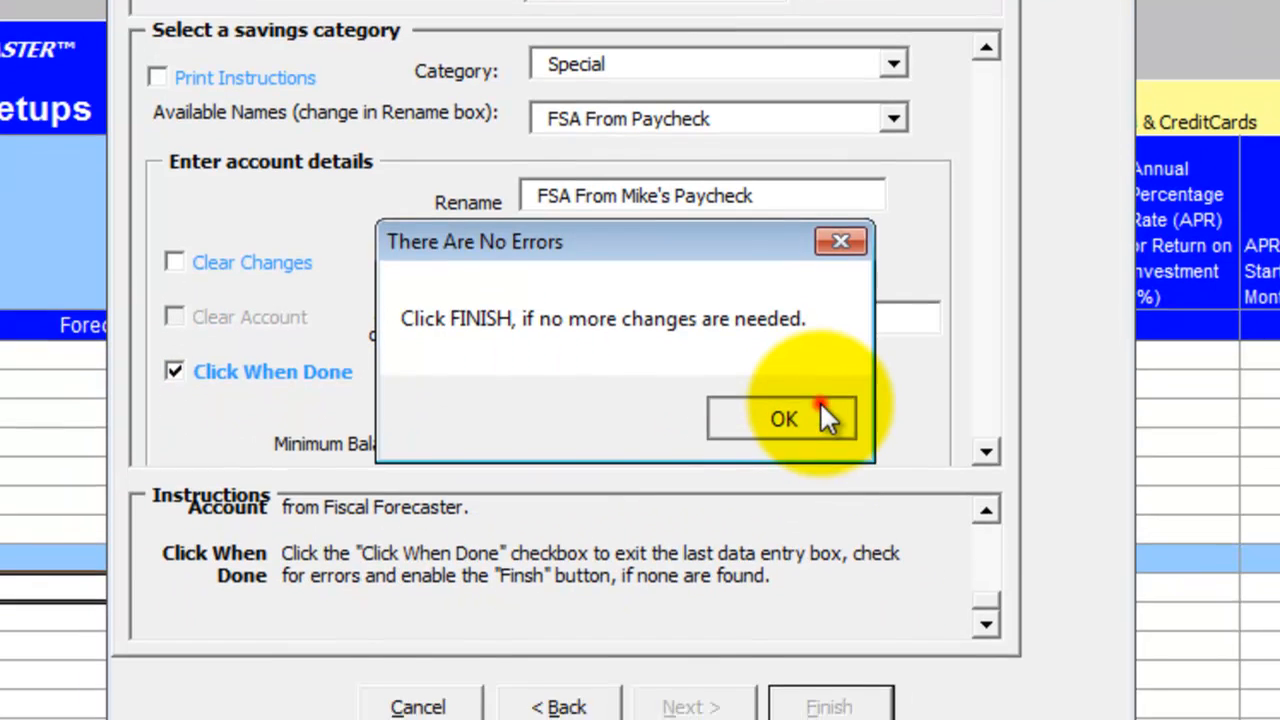
click(818, 461)
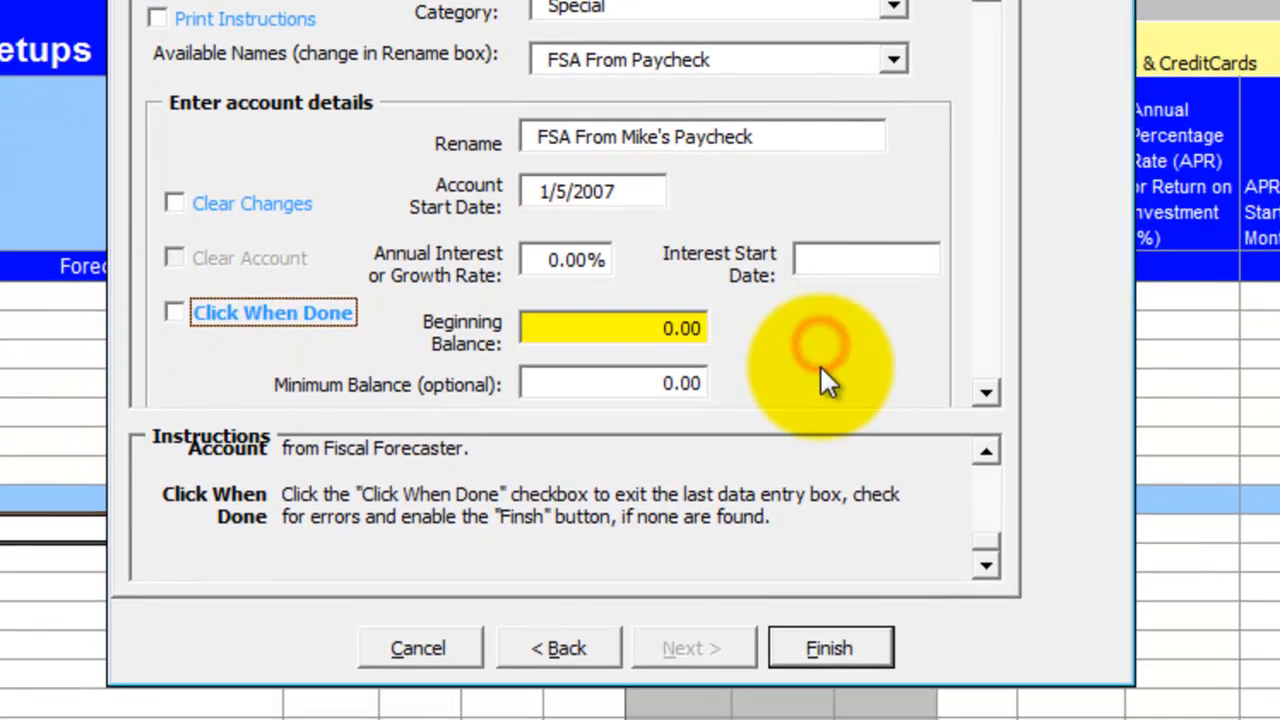
click(814, 646)
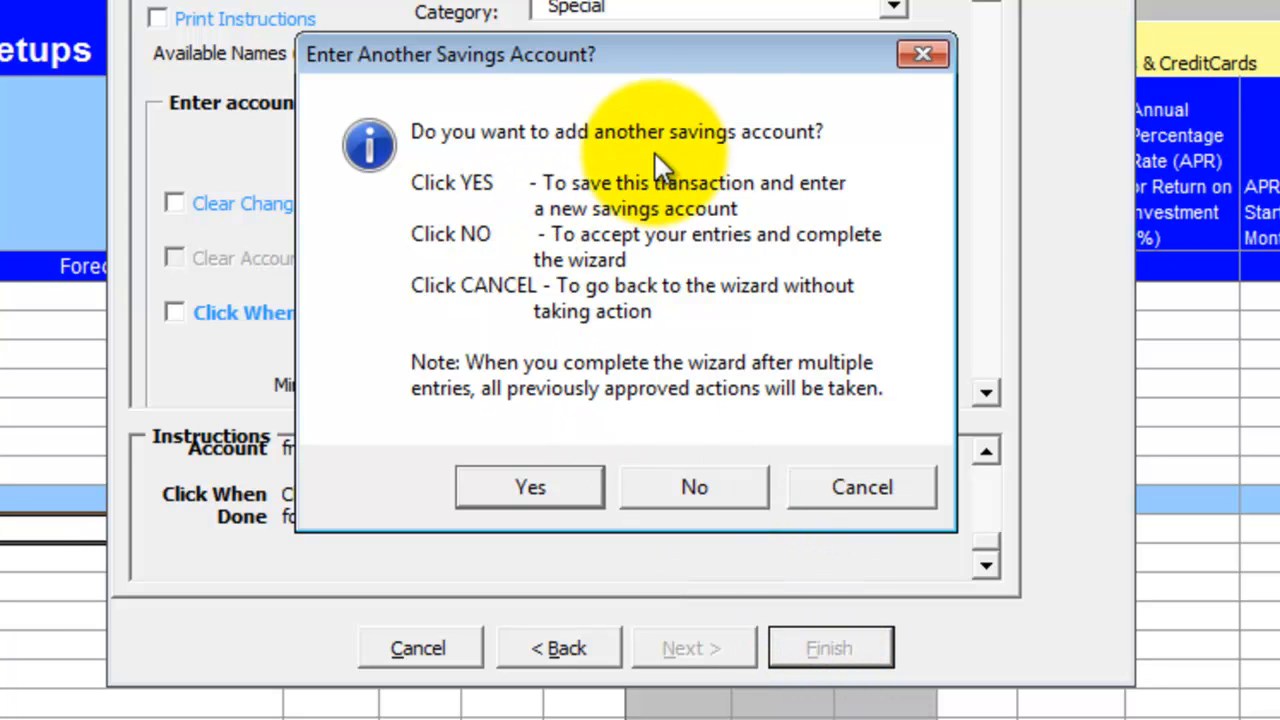
click(697, 488)
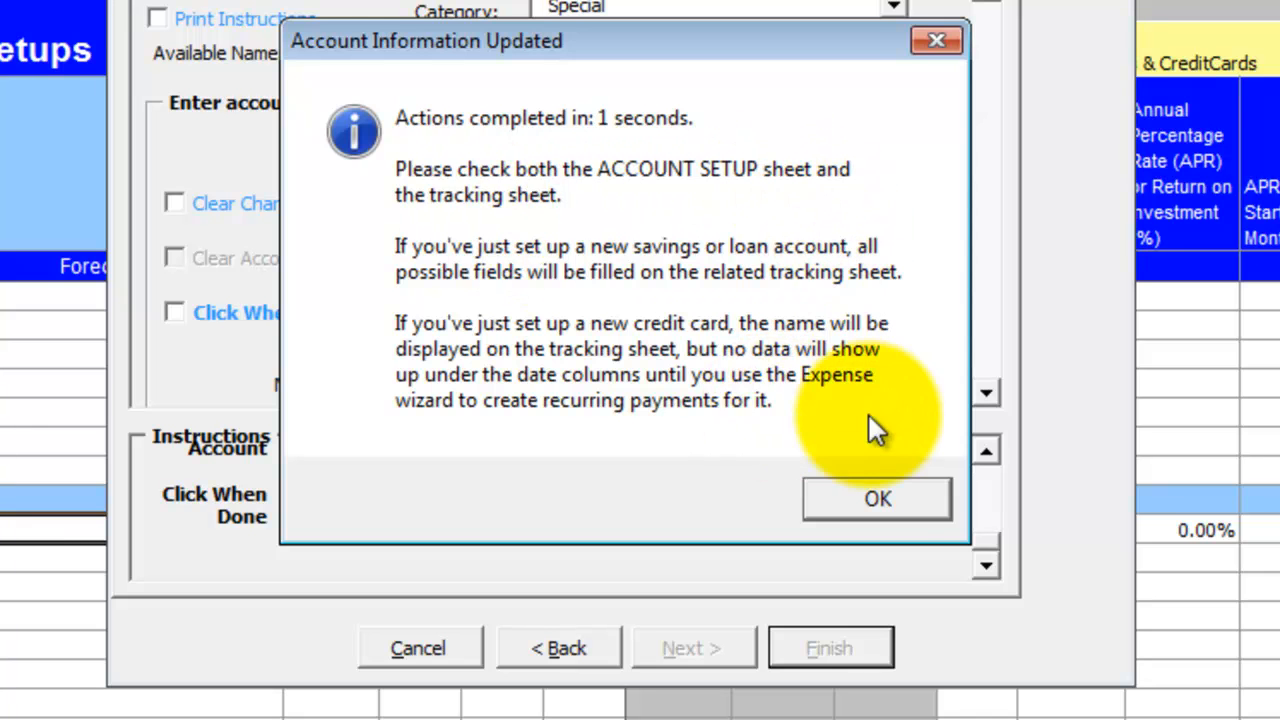
click(879, 497)
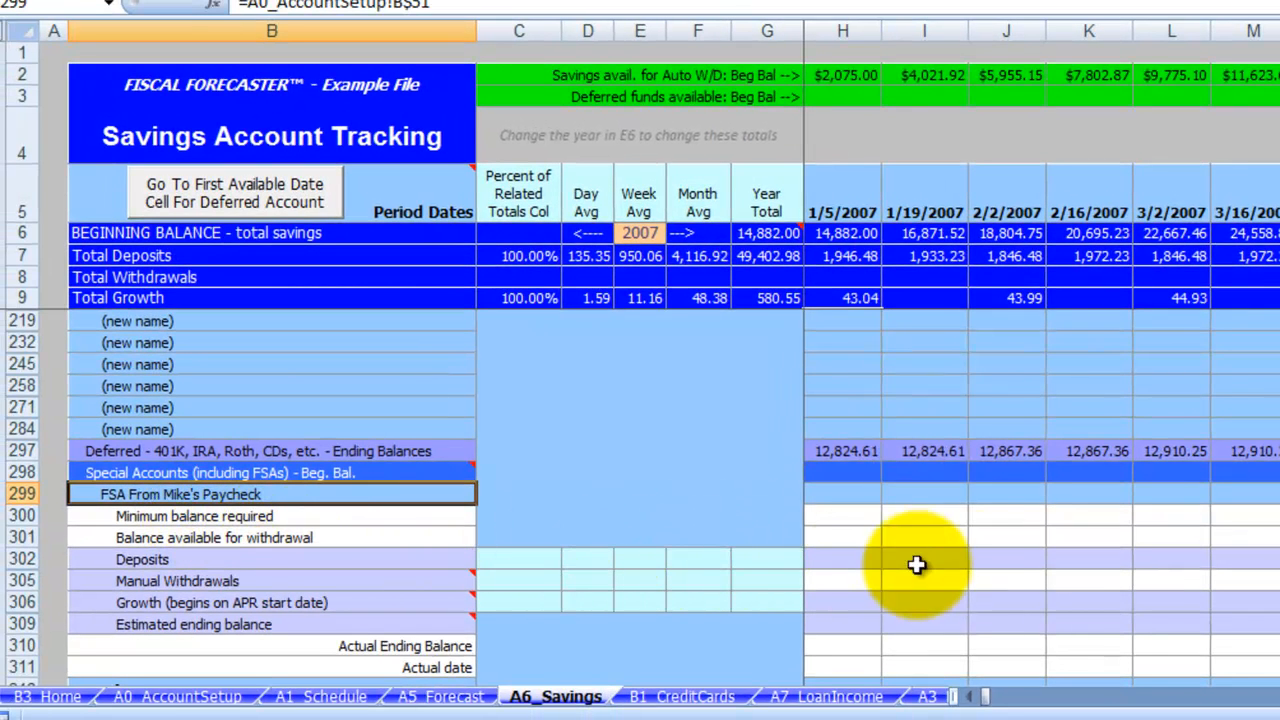
- Try to go to the first available date cell from the FSA account's 1/5/2007 cell on the savings tracking sheet
click(820, 490)
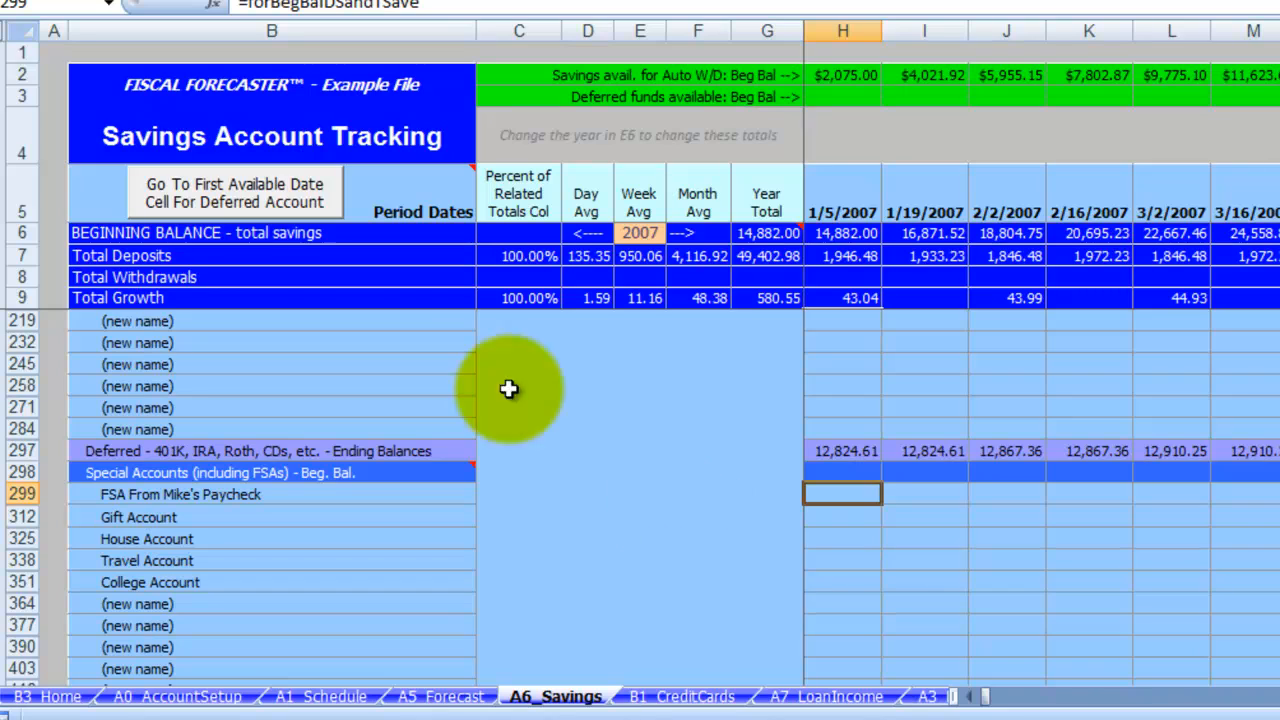
click(231, 183)
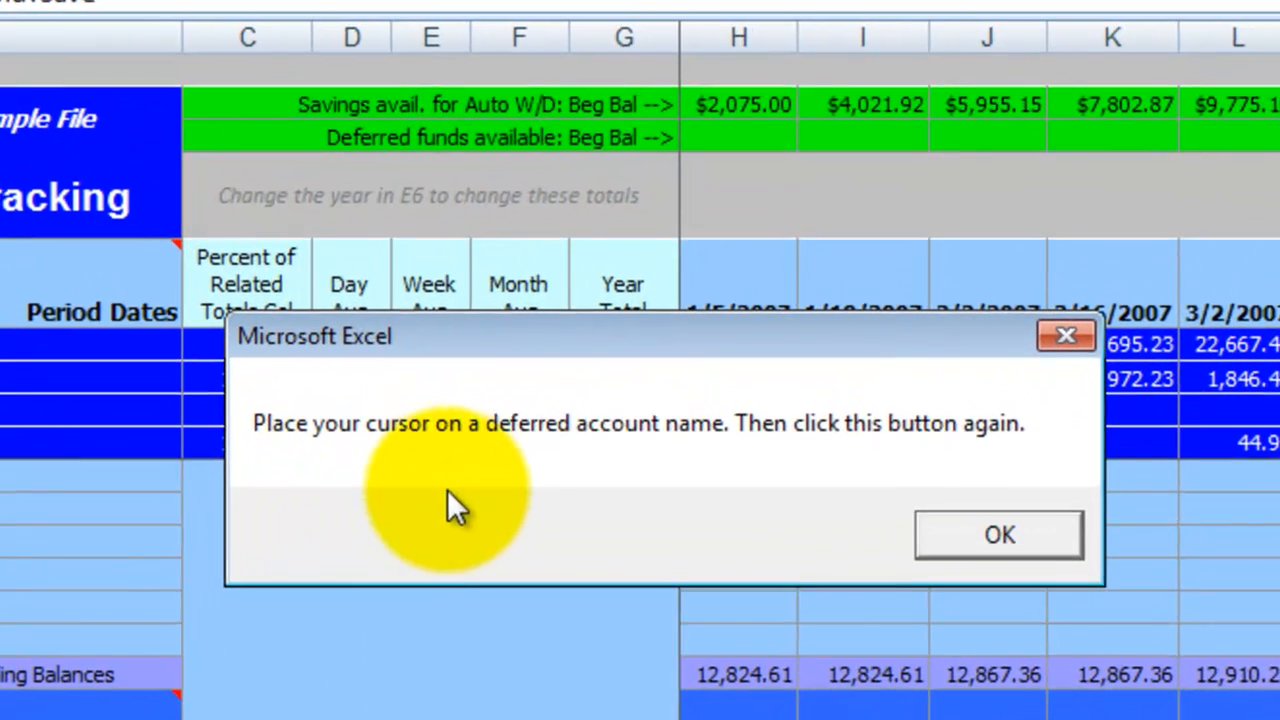
click(966, 518)
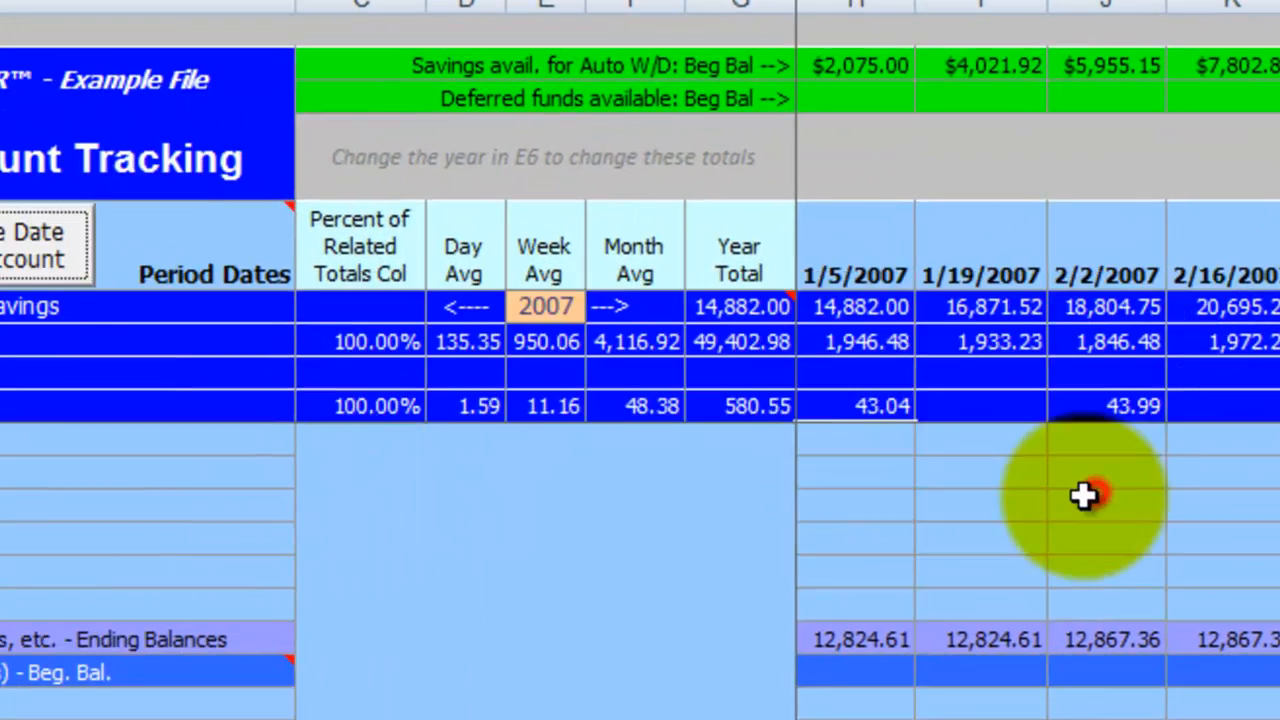
- Select the 401K account name among the deferred accounts and go to its first available date cell
scroll(622, 418, up, 1)
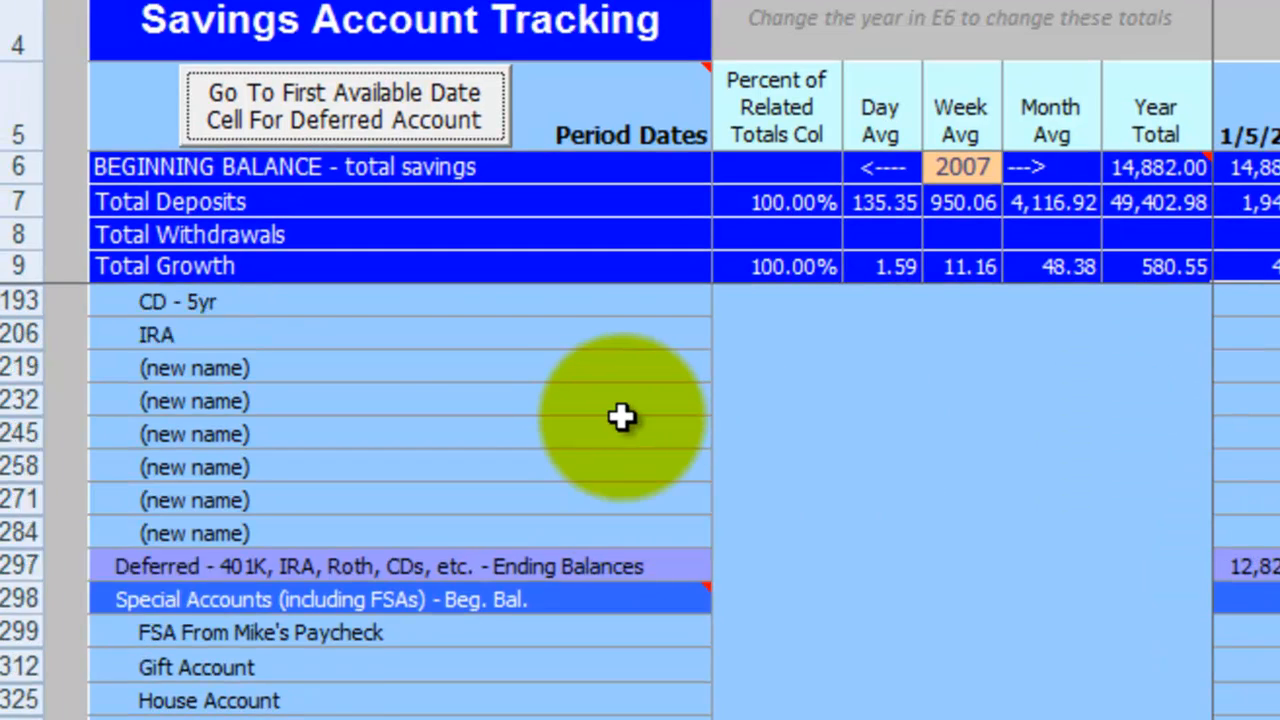
scroll(622, 418, up, 3)
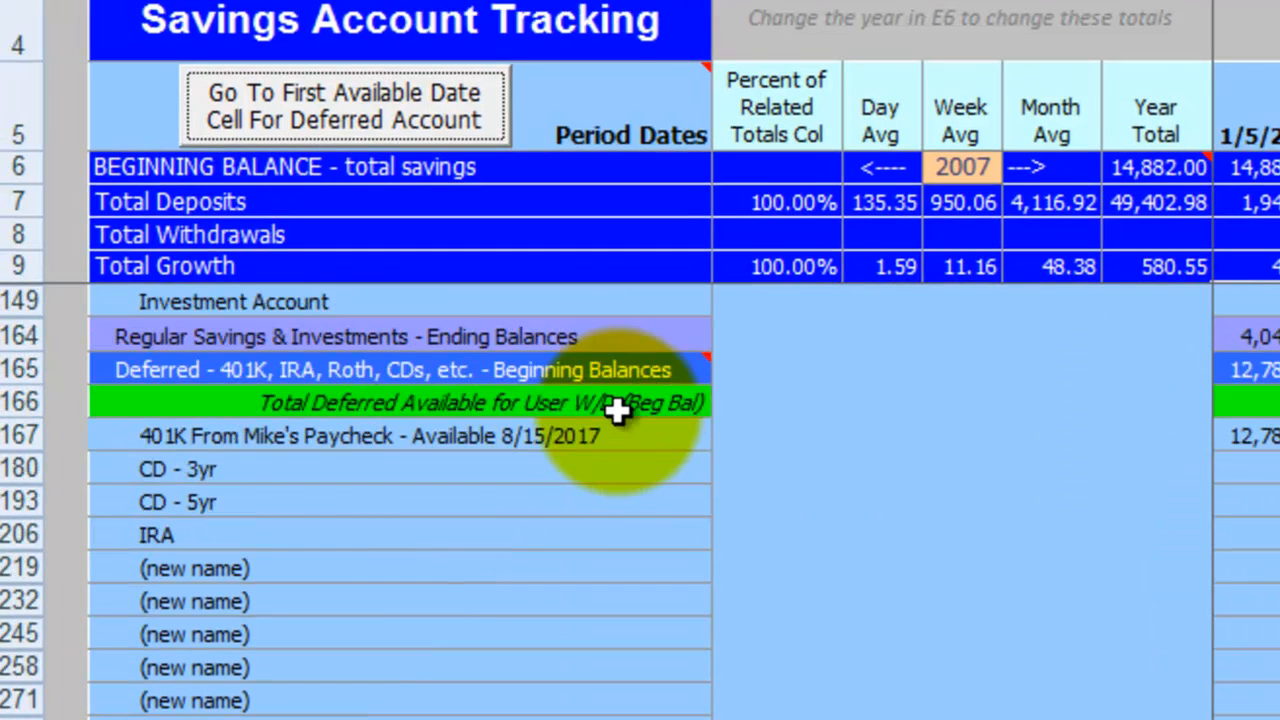
click(489, 437)
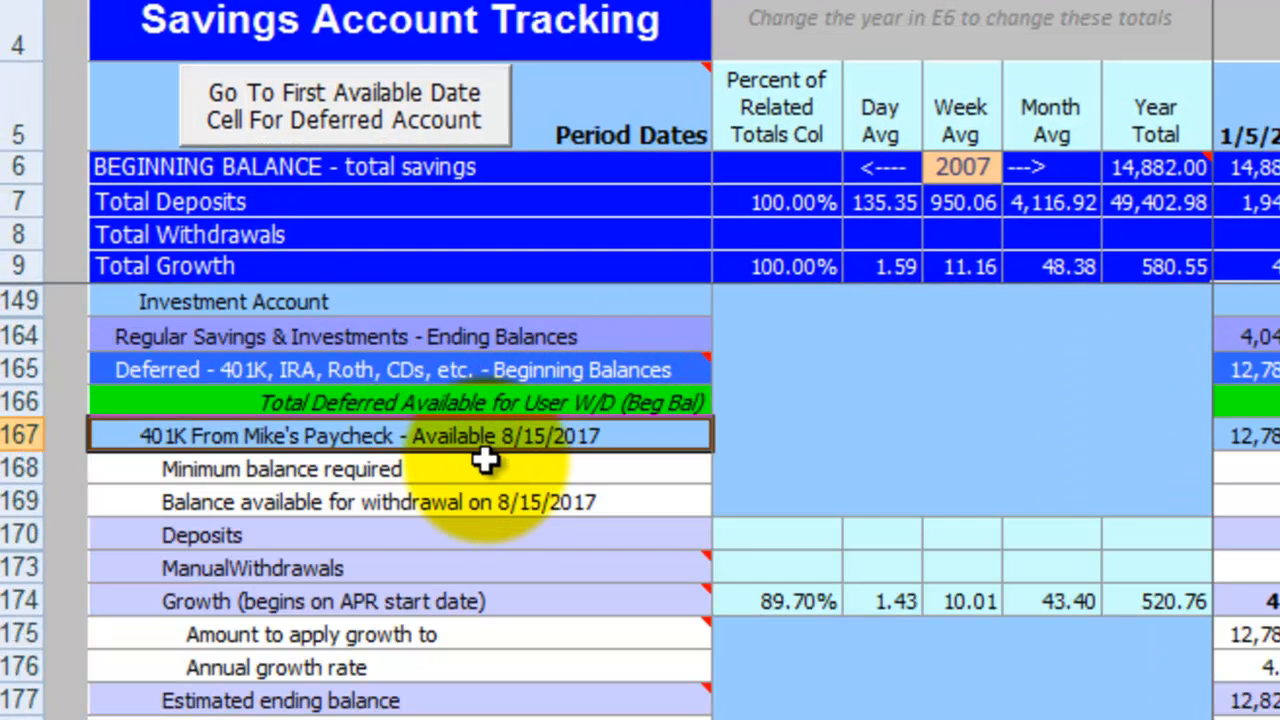
click(361, 100)
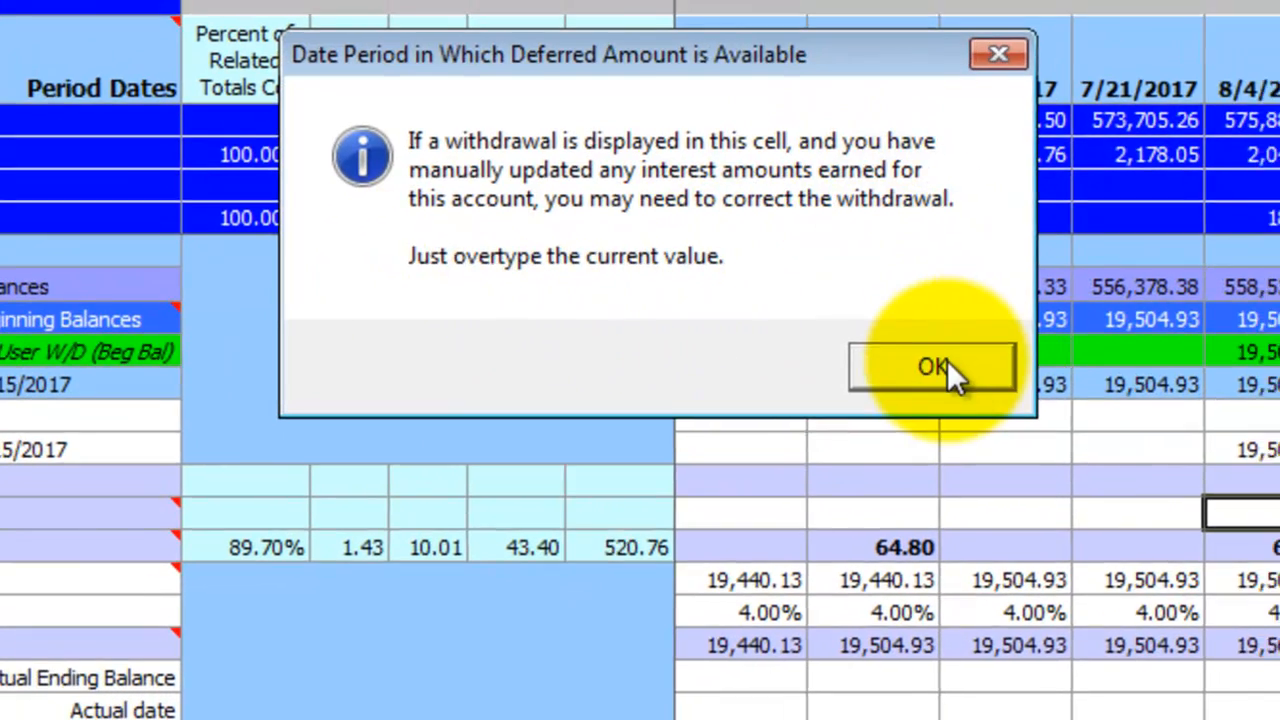
- Dismiss the withdrawal notice and check the 8/4/2017 column for the 401K balance available and the first forecast-linked row at the sheet's end
click(946, 361)
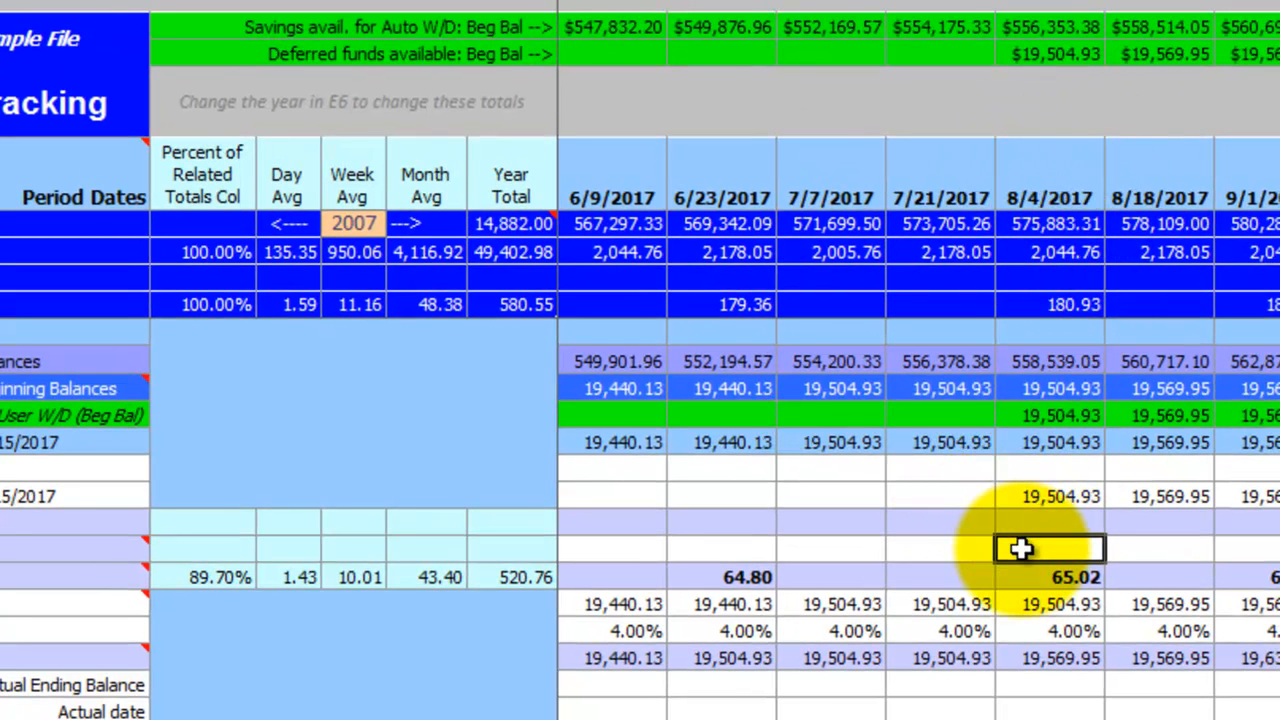
click(1037, 497)
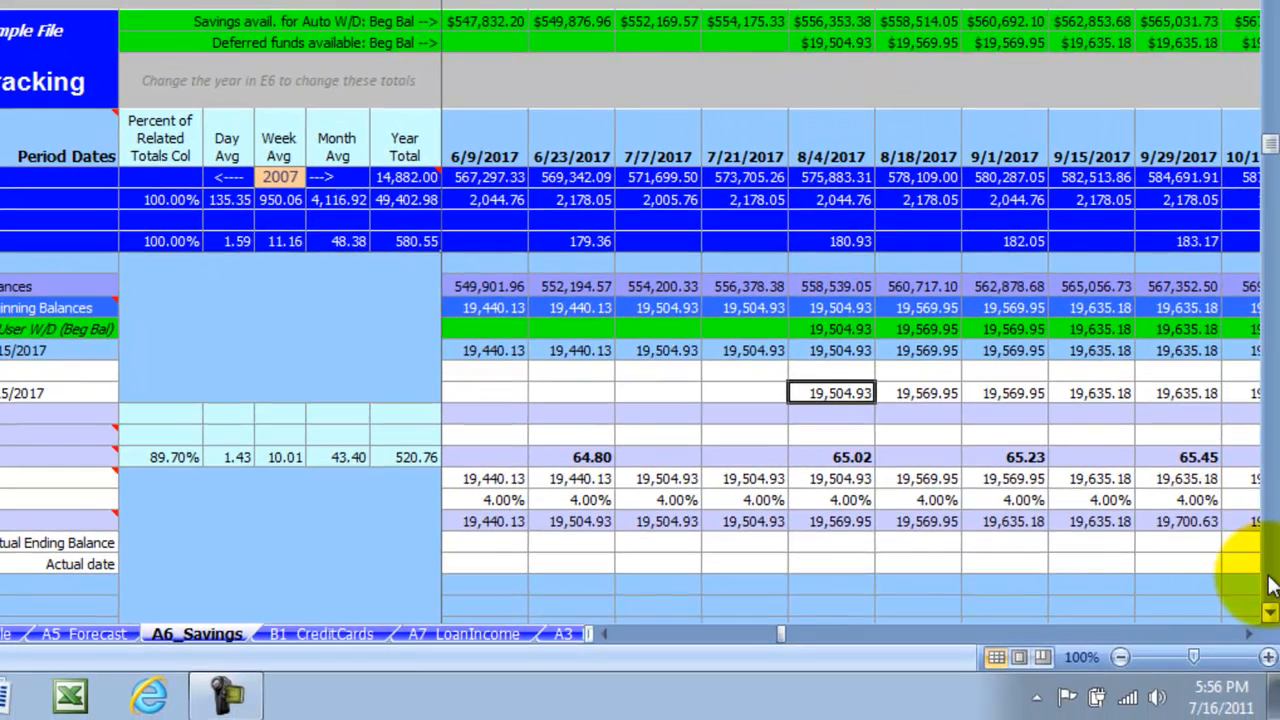
click(1270, 585)
click(1270, 585)
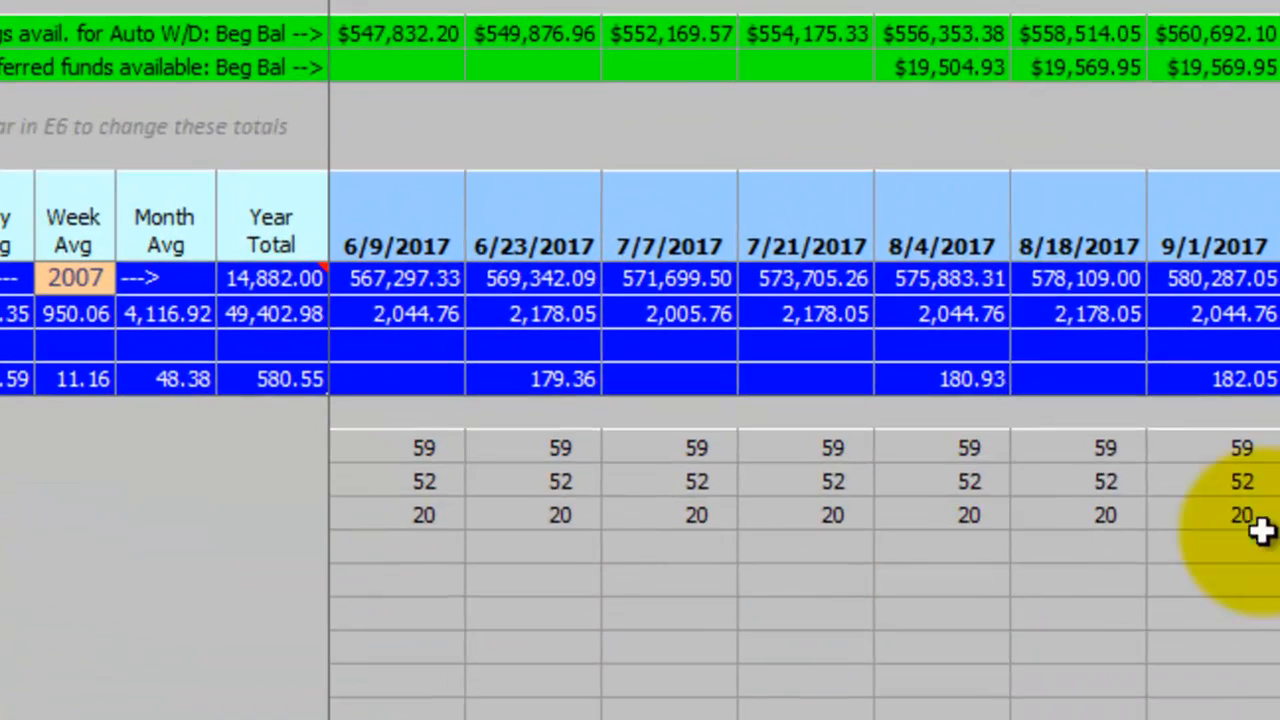
click(969, 447)
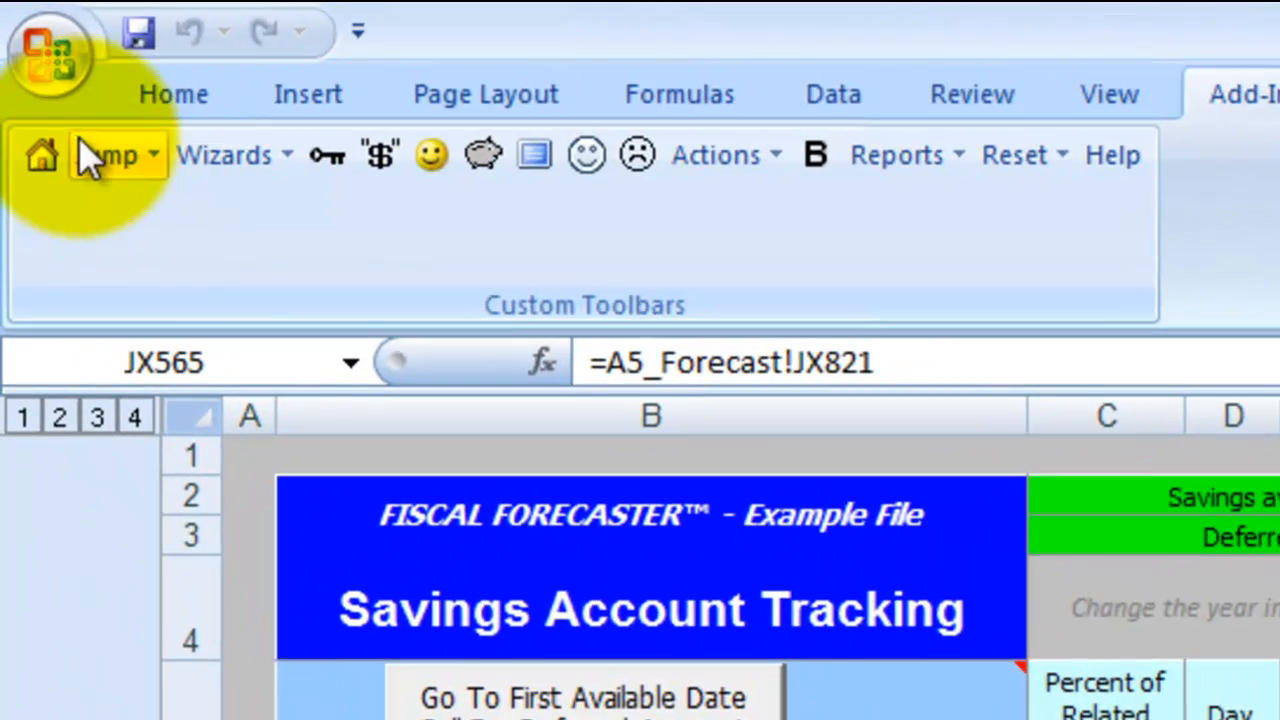
- Go to the forecast totals column at the end of the savings sheet and examine the 401K account's growth row through 11/16/2046
click(92, 141)
click(131, 186)
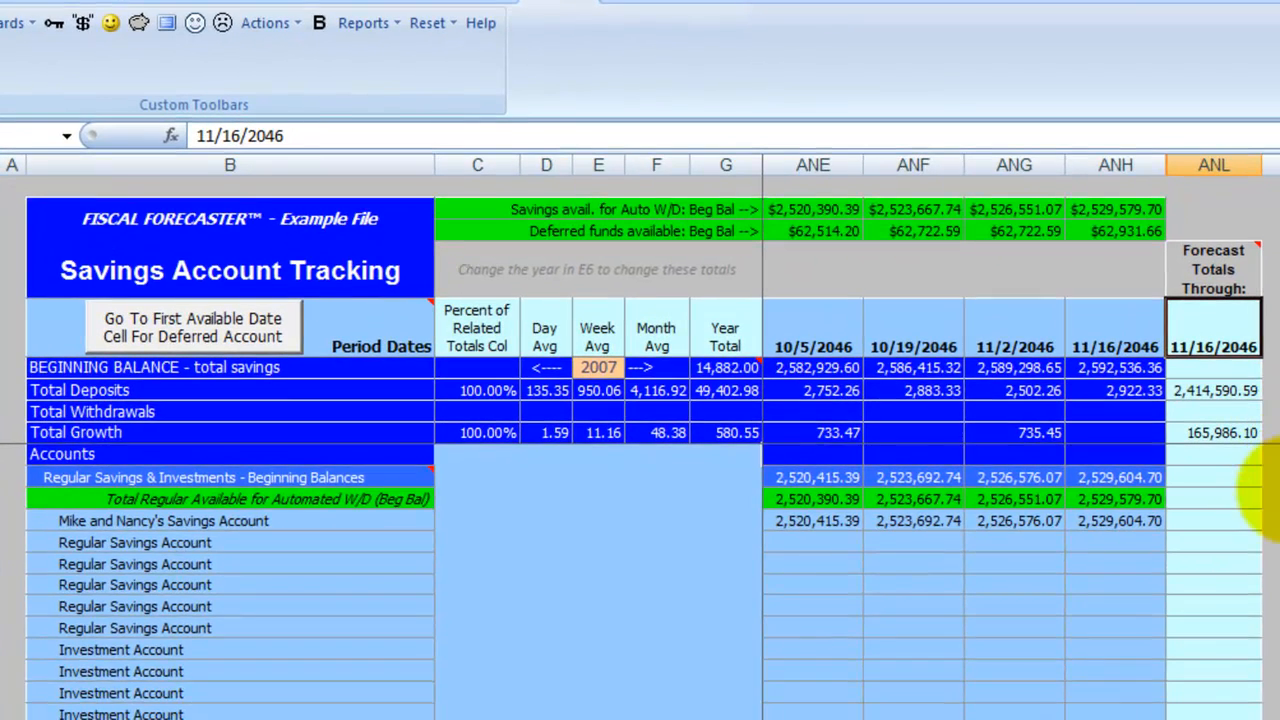
scroll(1258, 690, down, 1)
scroll(1252, 641, down, 4)
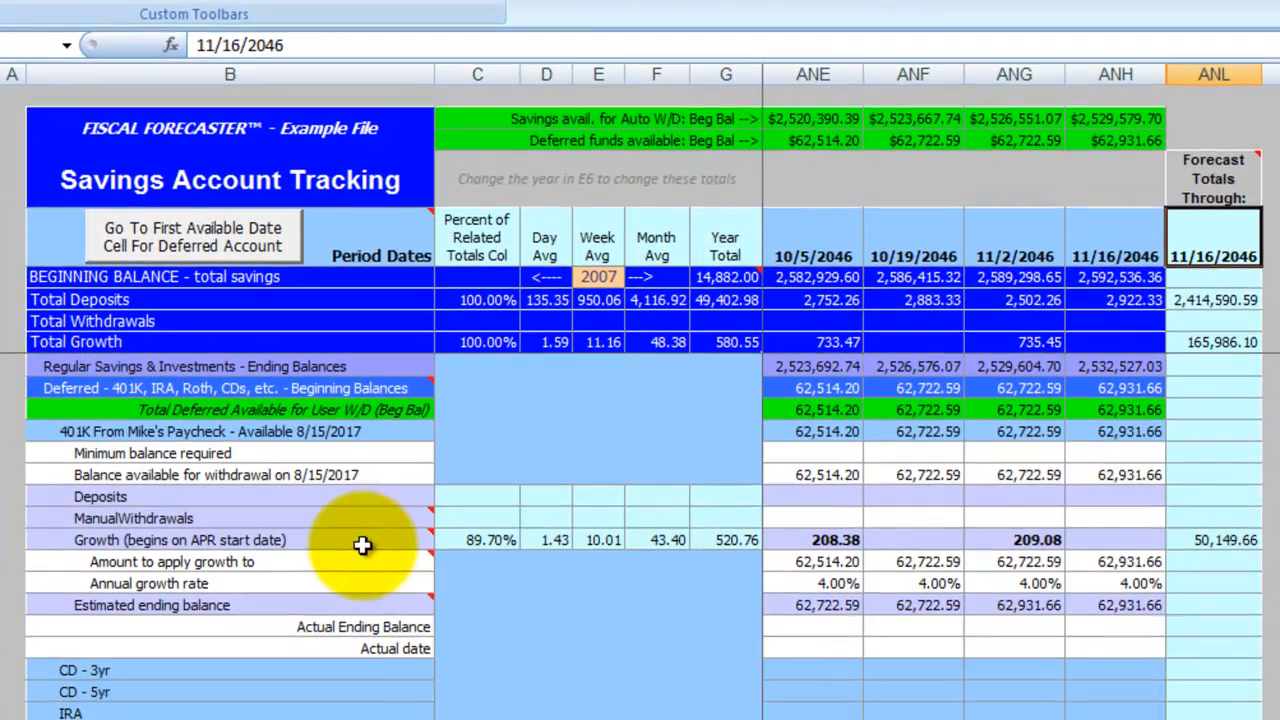
click(363, 628)
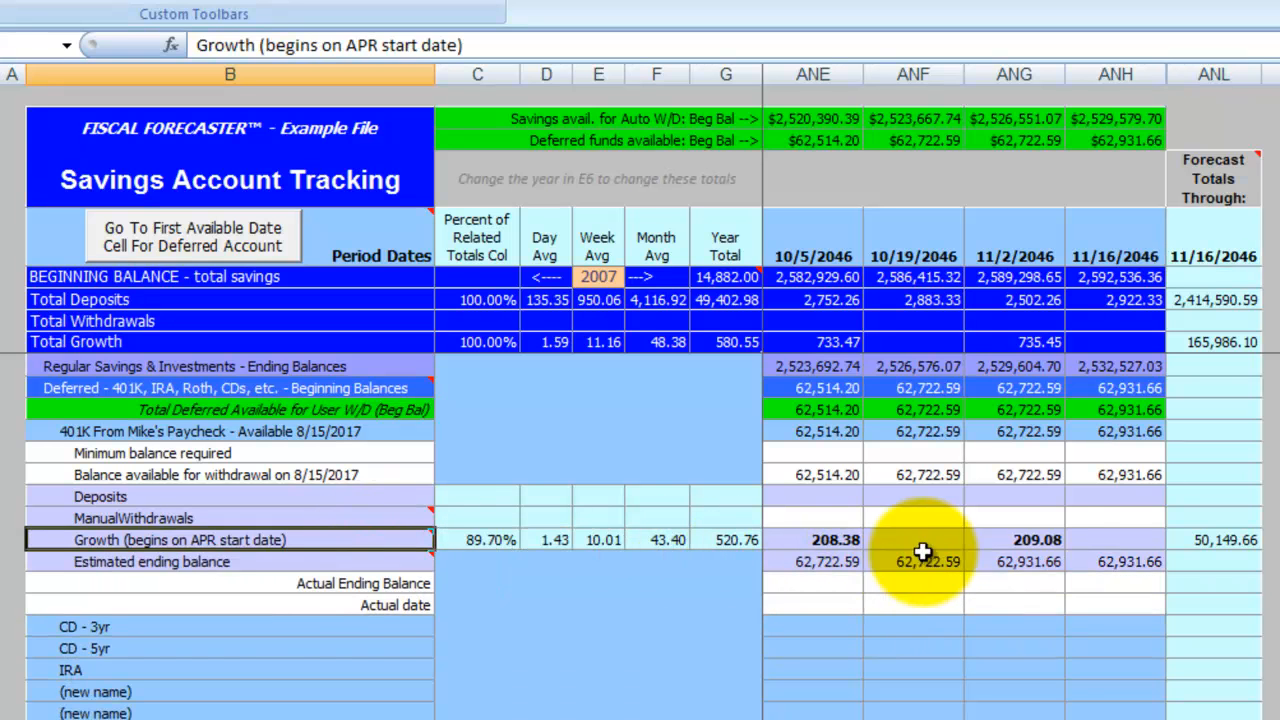
click(1115, 542)
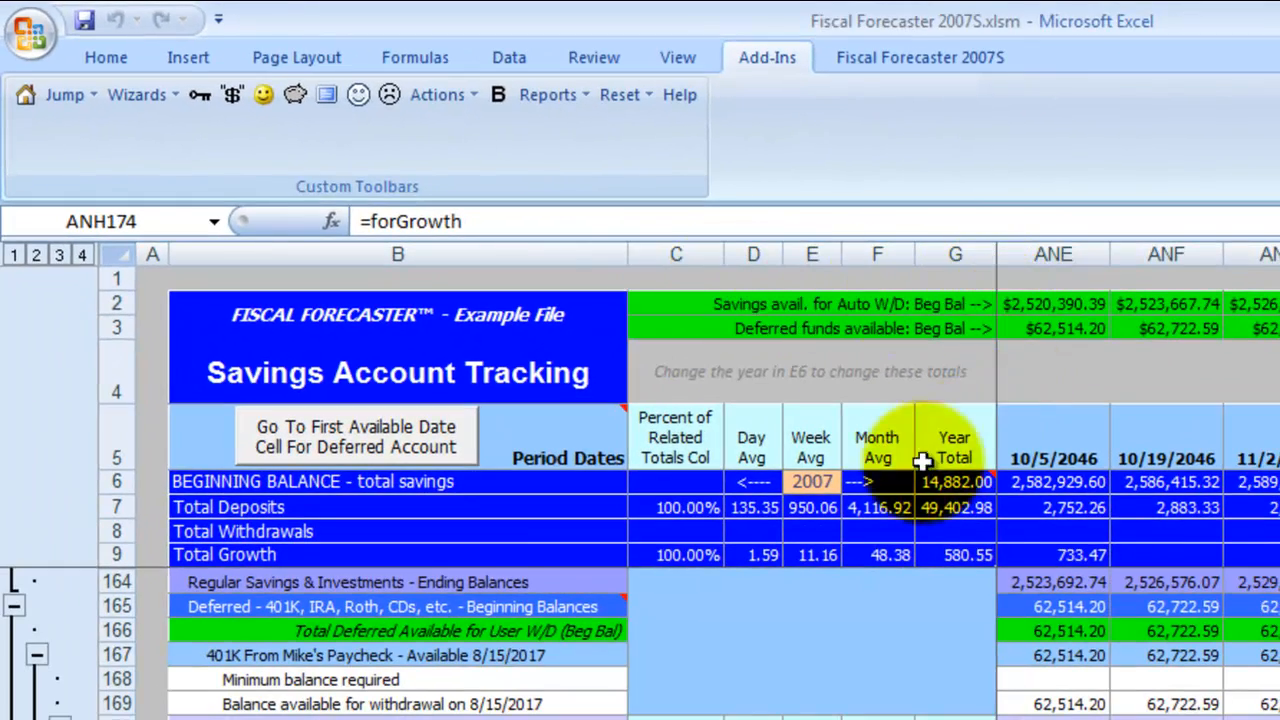
- Select the year cell E6 that controls the totals and create the Current Accounts Report
click(828, 481)
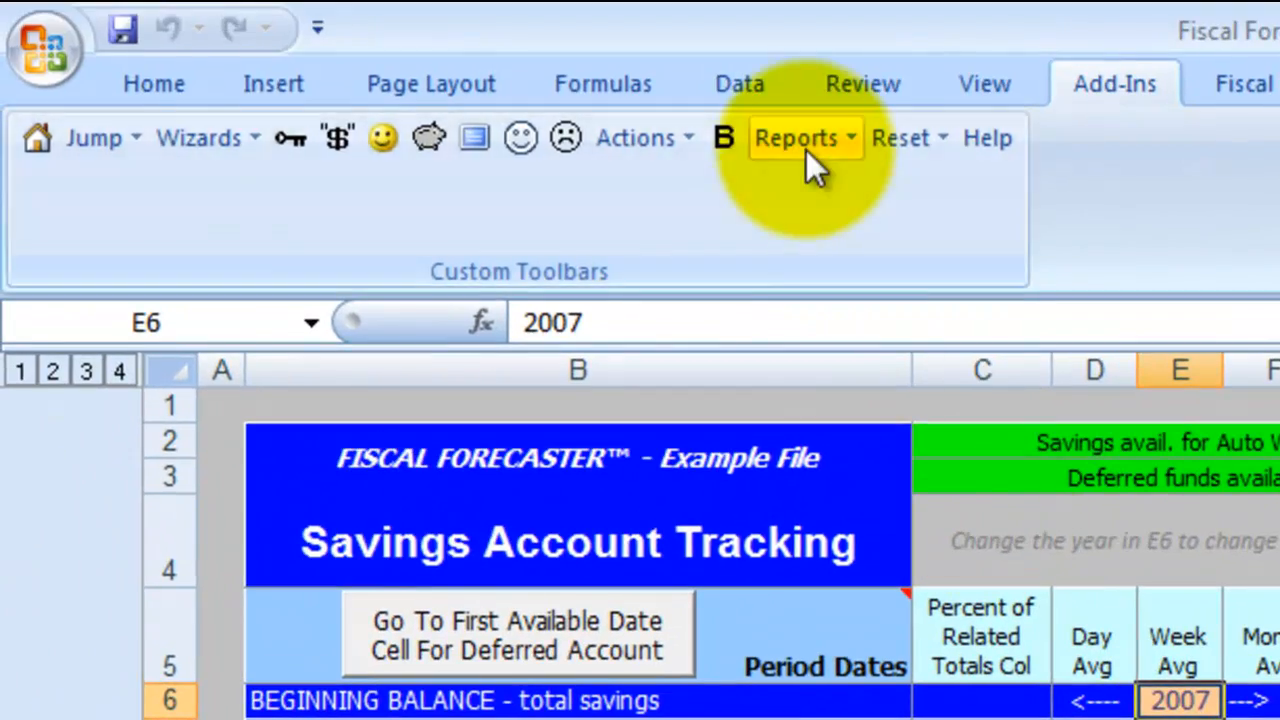
click(808, 145)
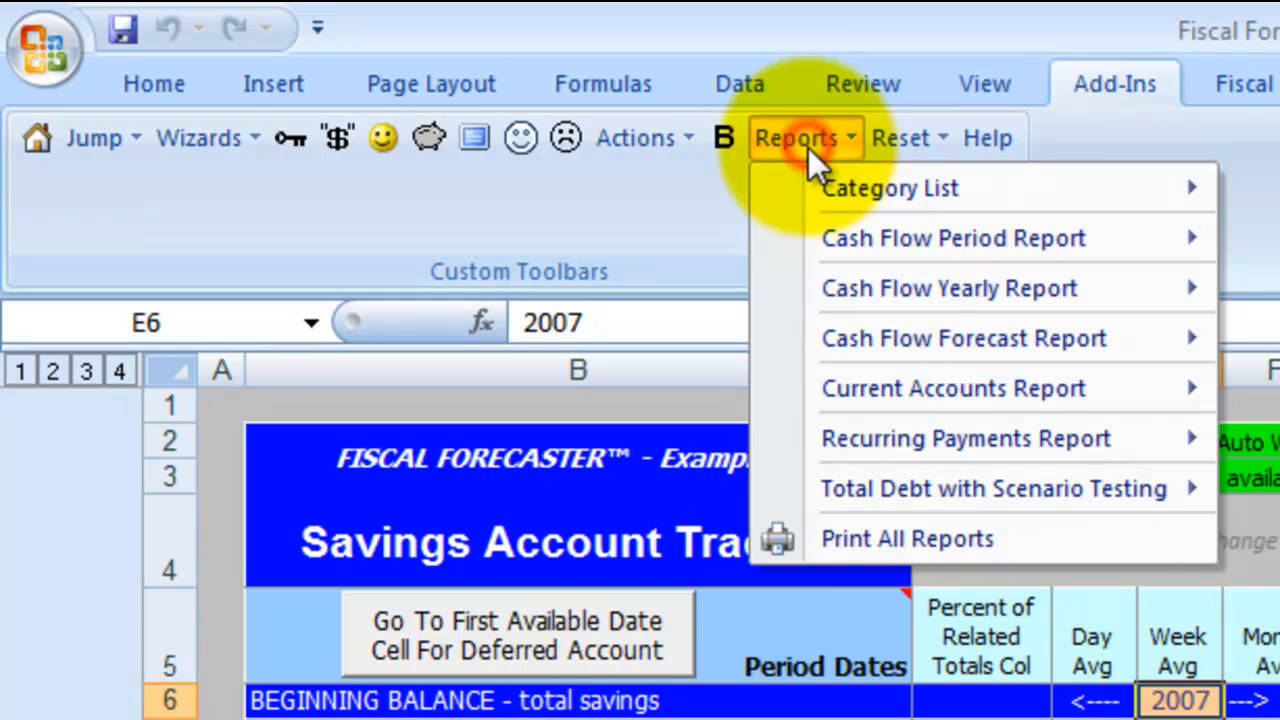
mouse_move(856, 434)
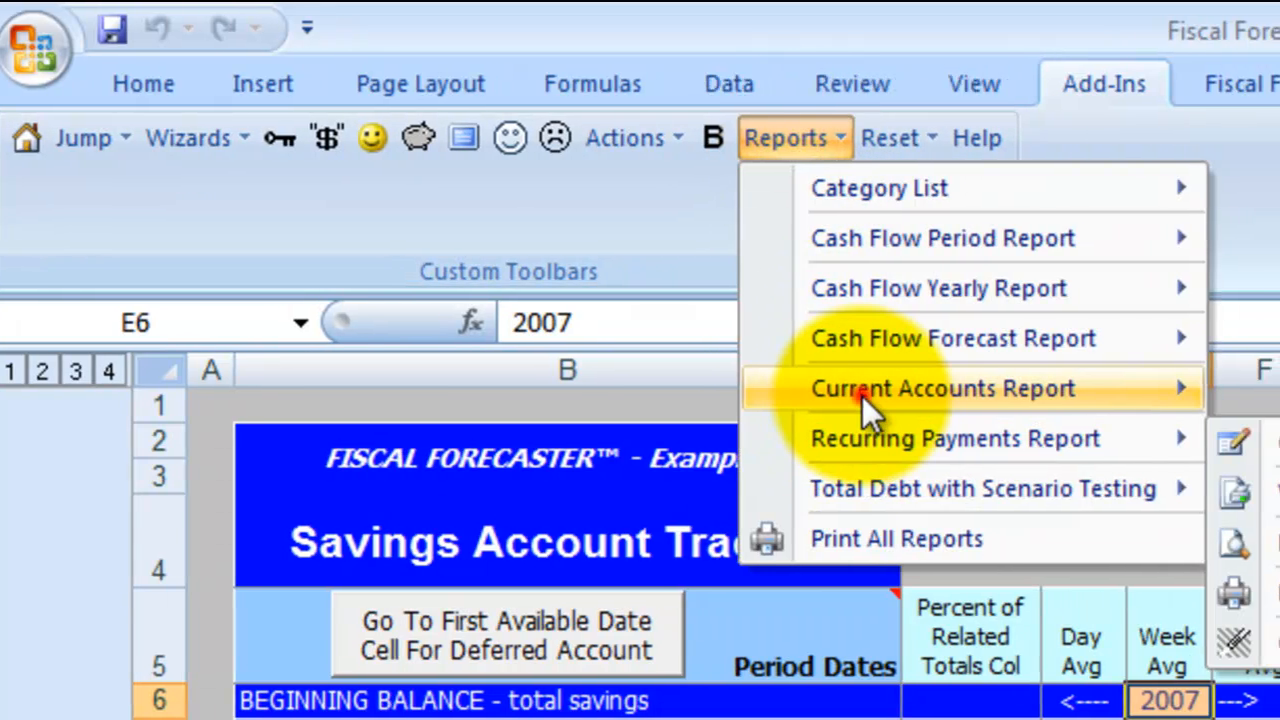
mouse_move(889, 389)
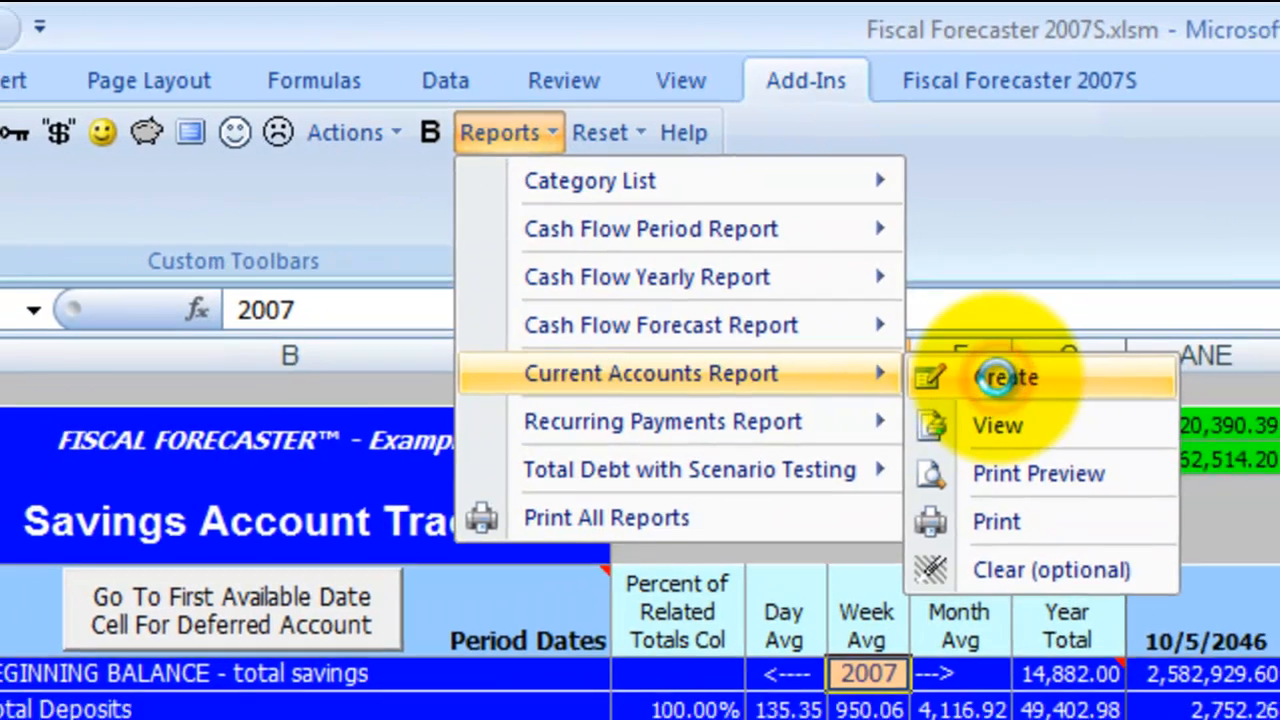
click(1016, 393)
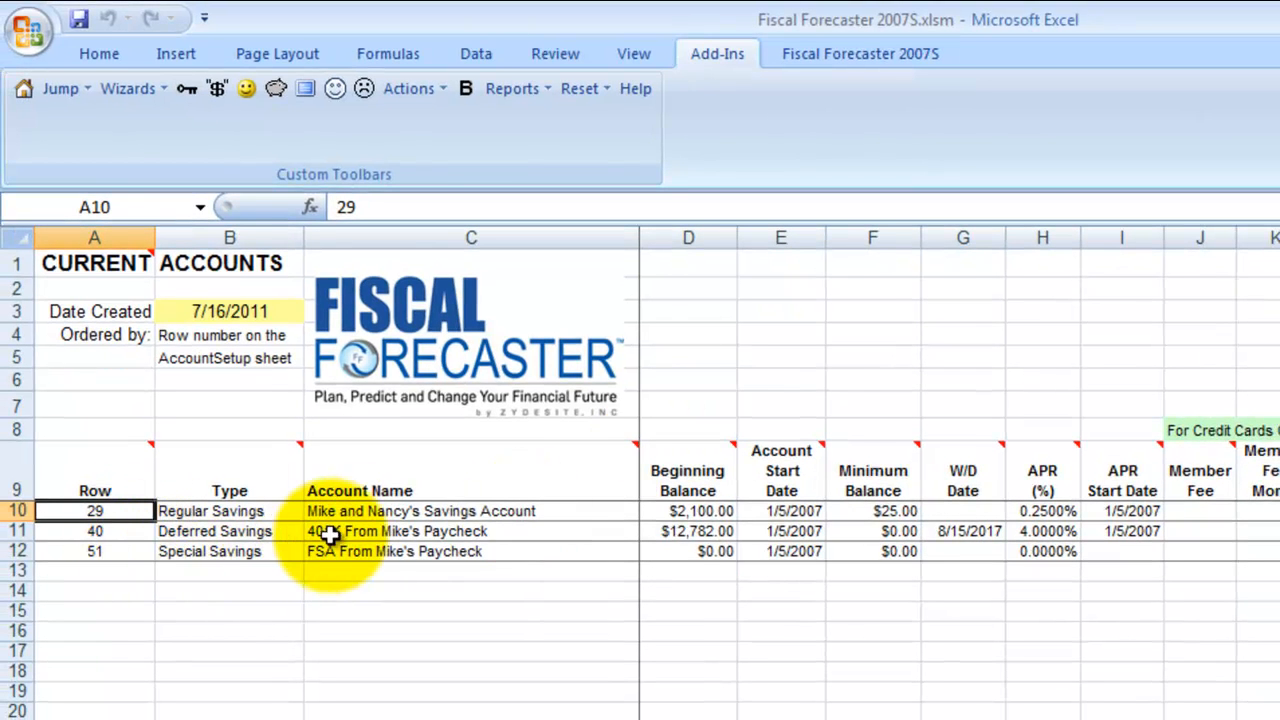